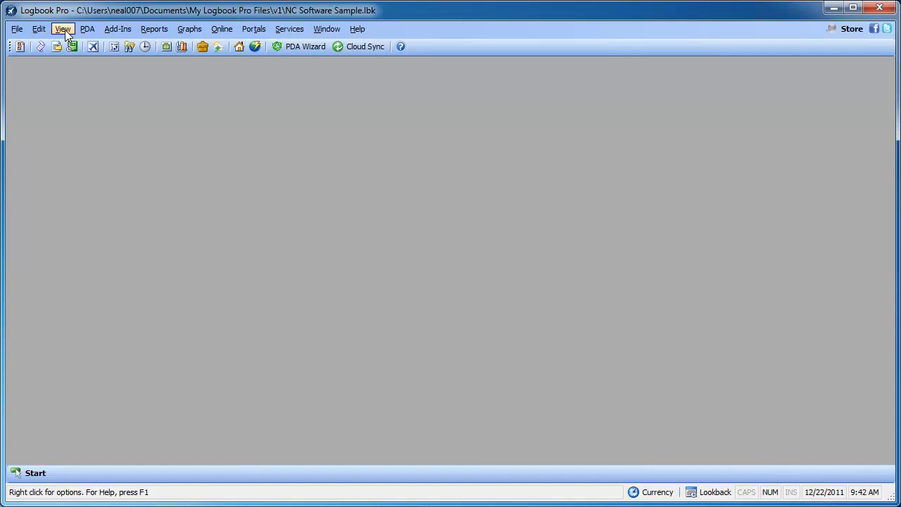
# Open the Analyzer for all logbook data without restricting the date range.
pyautogui.click(64, 29)
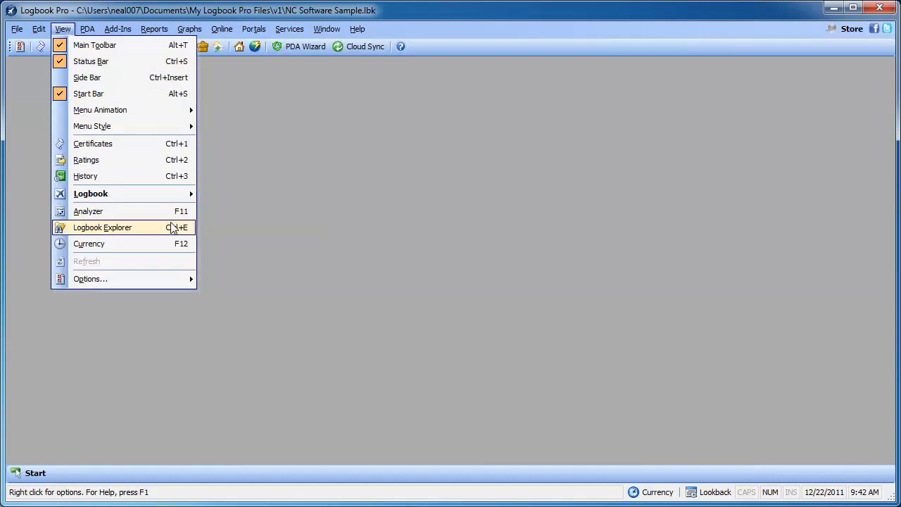
pyautogui.click(184, 216)
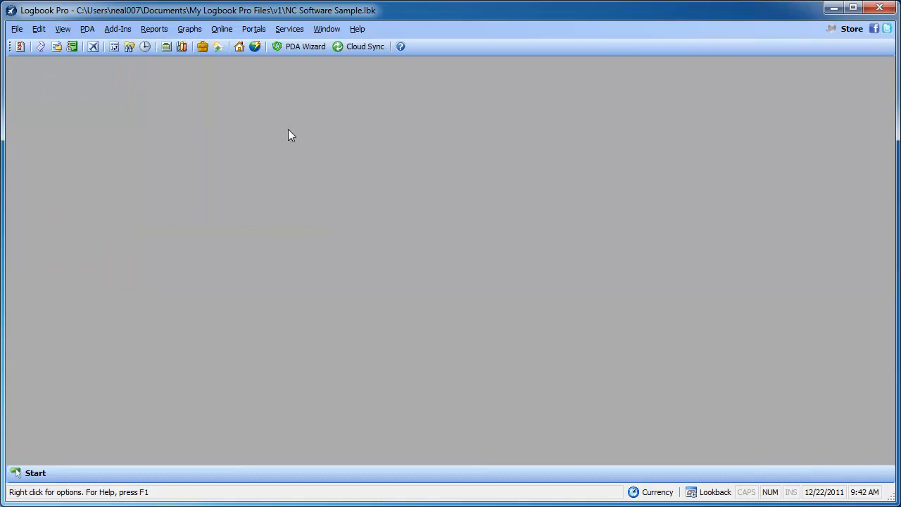
pyautogui.click(116, 50)
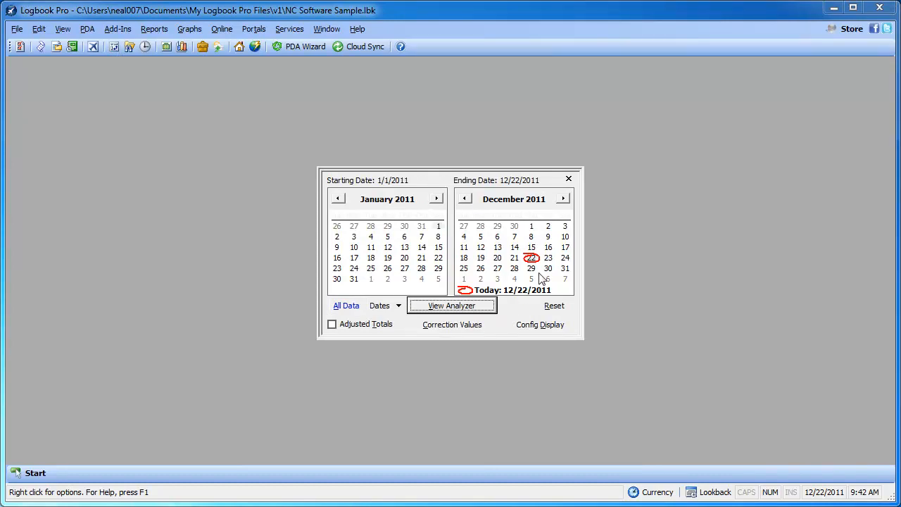
pyautogui.click(381, 305)
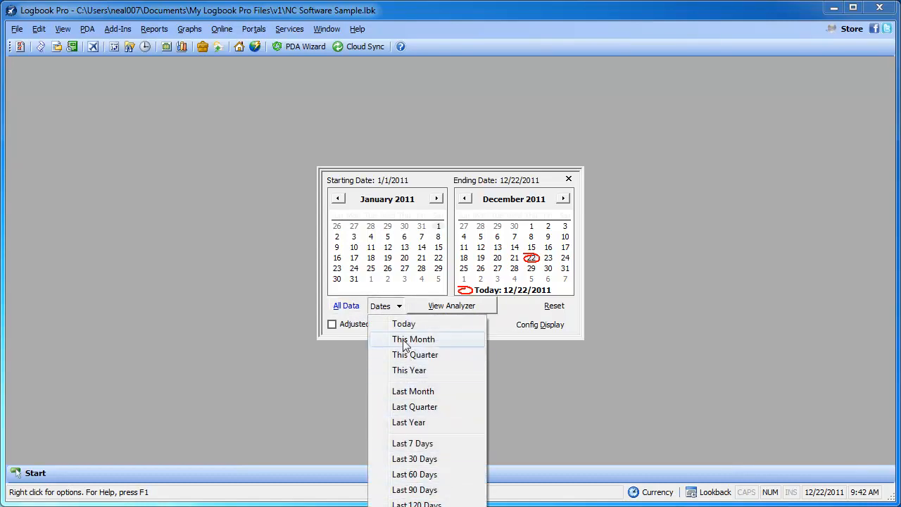
pyautogui.click(398, 307)
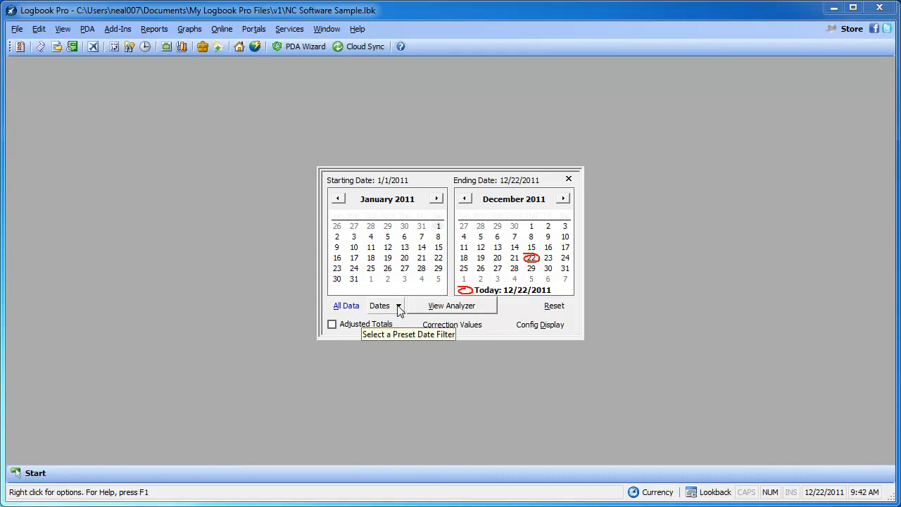
pyautogui.click(347, 305)
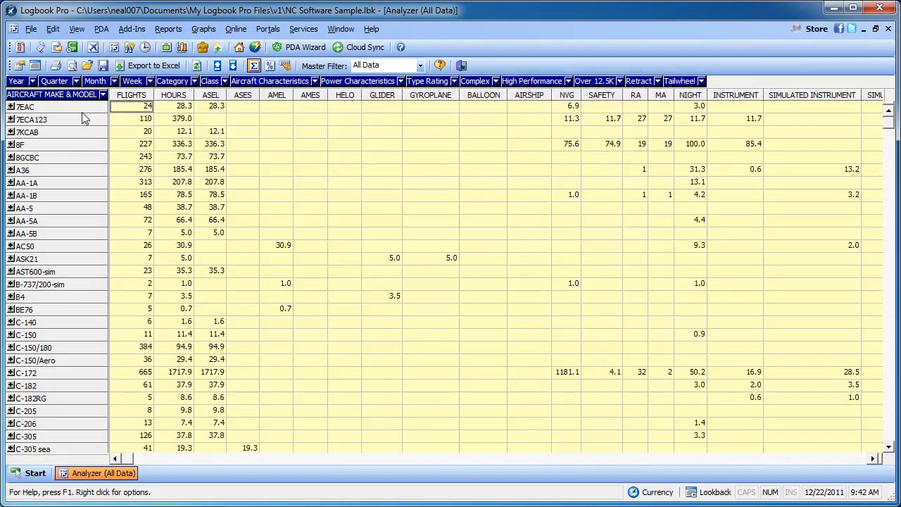
# Examine the aircraft list down to its totals row and the C-172 breakdown by aircraft identifier.
pyautogui.moveTo(889, 123); pyautogui.dragTo(891, 185)
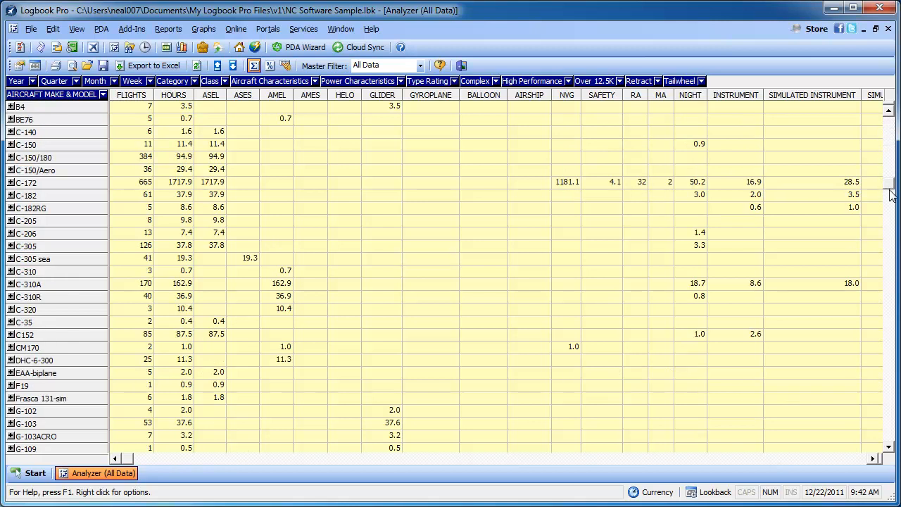
pyautogui.click(893, 383)
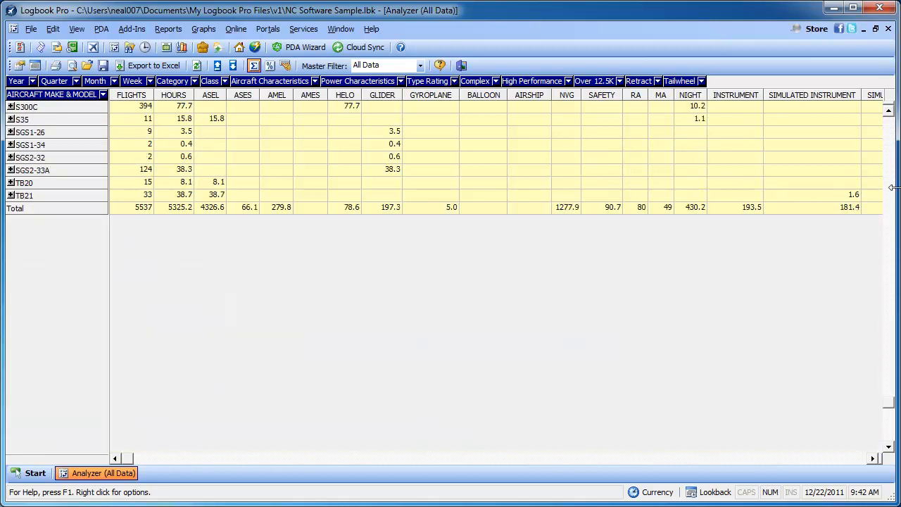
pyautogui.click(892, 134)
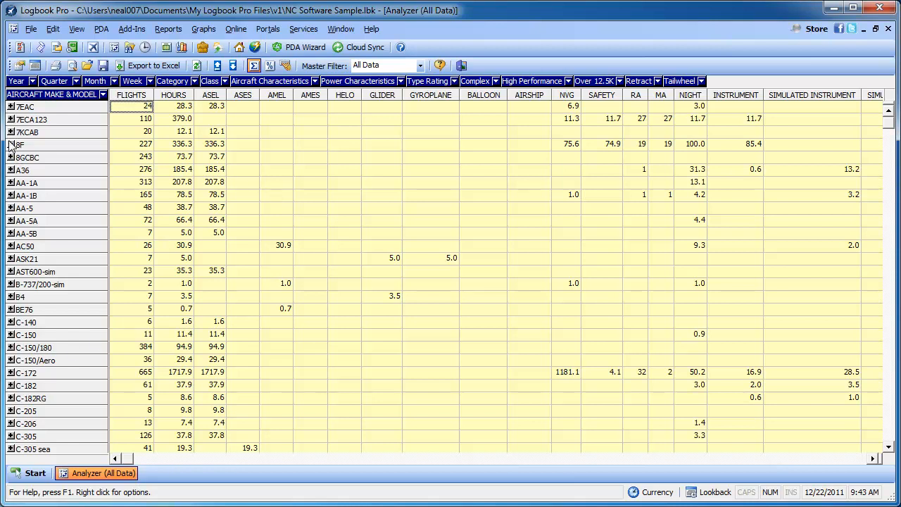
pyautogui.click(11, 373)
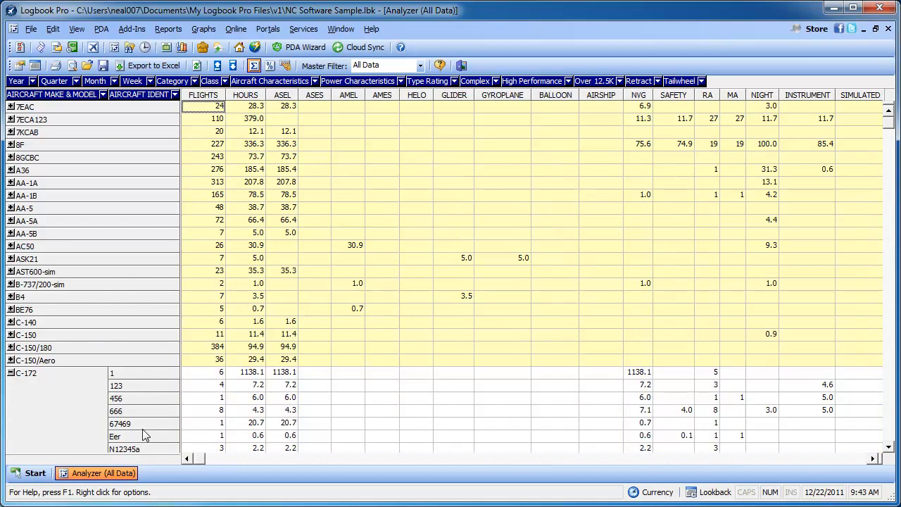
pyautogui.click(10, 373)
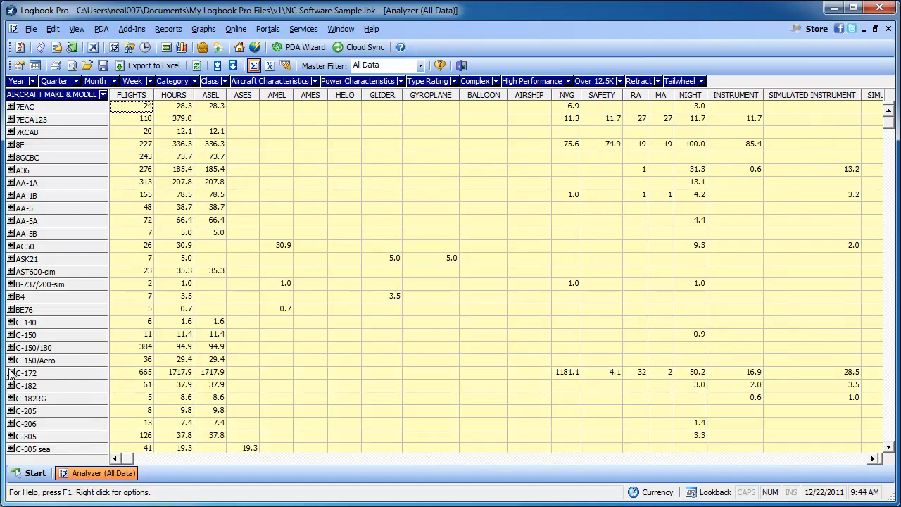
# Expand the C-150/Aero row, examine its individual aircraft across all columns, and collapse it again.
pyautogui.click(11, 361)
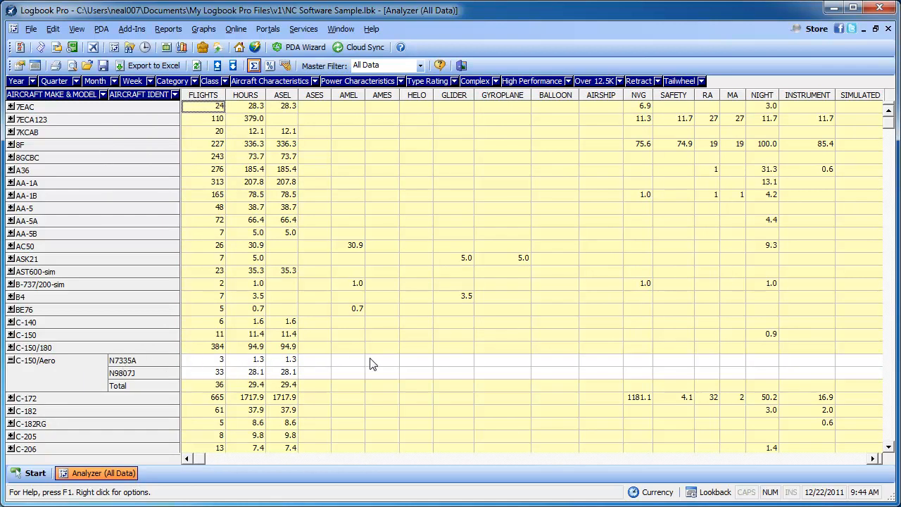
pyautogui.click(812, 458)
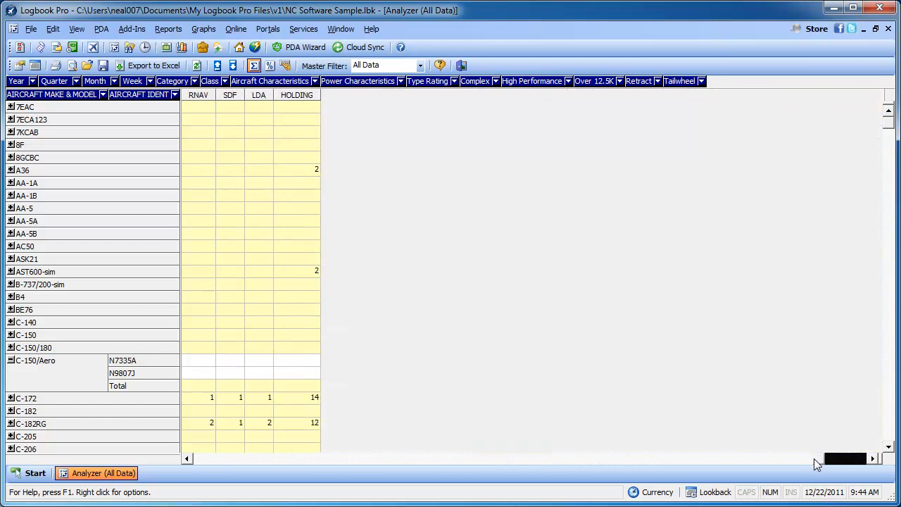
pyautogui.click(409, 458)
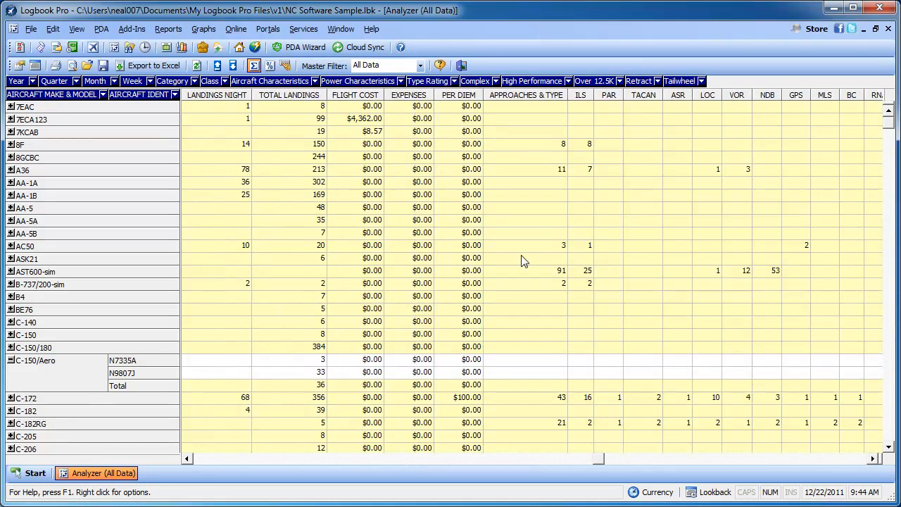
pyautogui.click(226, 460)
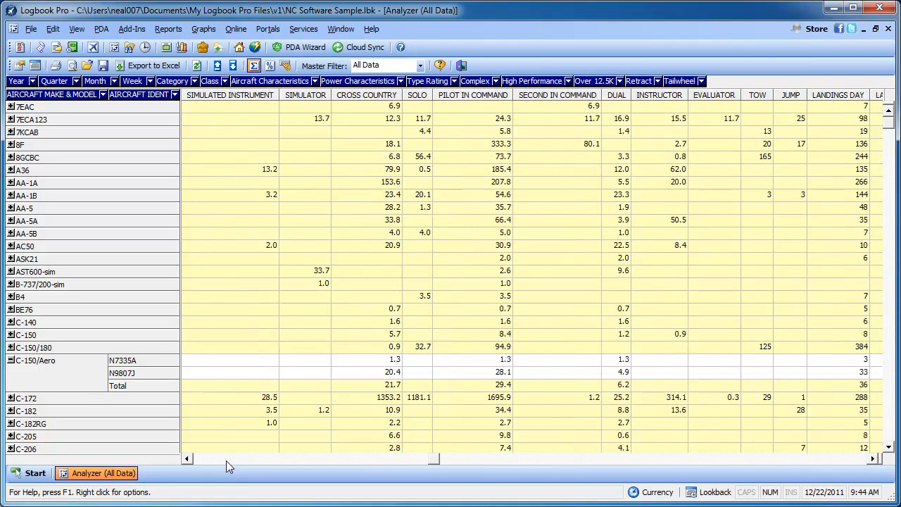
pyautogui.click(226, 461)
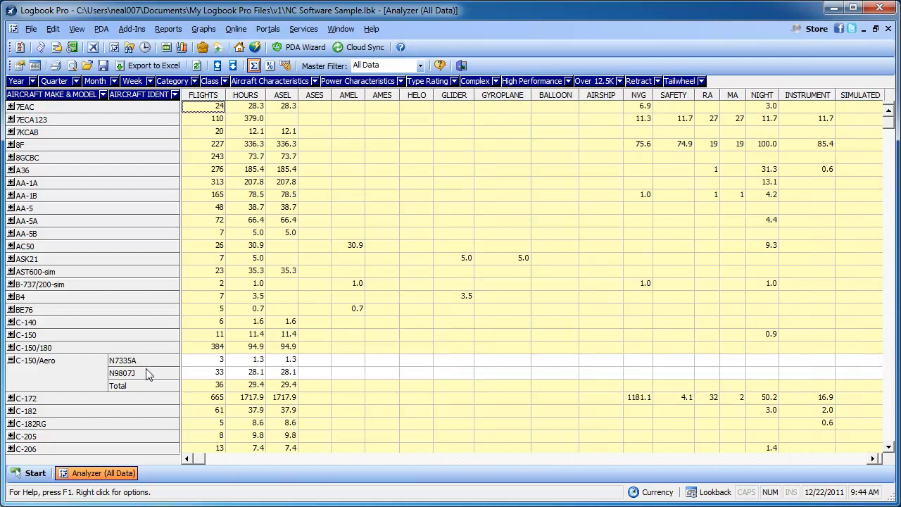
pyautogui.click(10, 360)
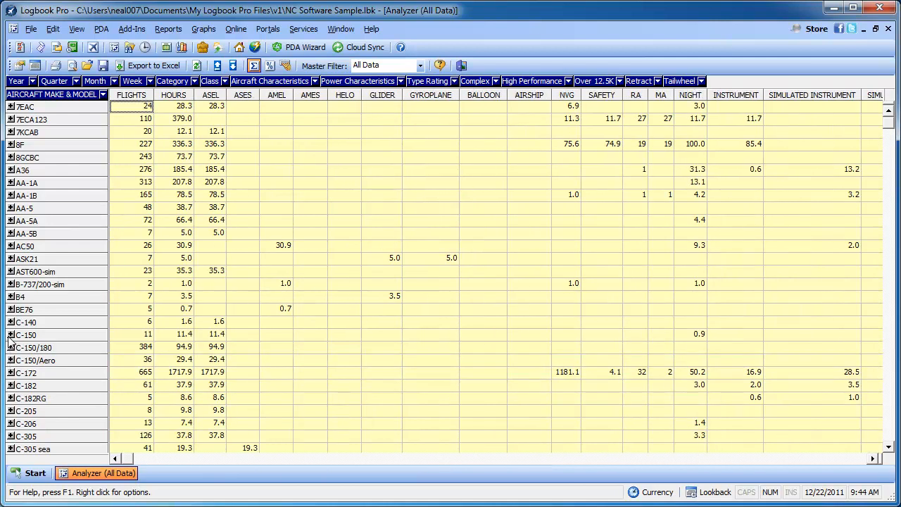
# Examine the C-182RG breakdown by aircraft with the data shown as column percentages, and return to the collapsed list with summed values.
pyautogui.click(11, 335)
pyautogui.click(11, 335)
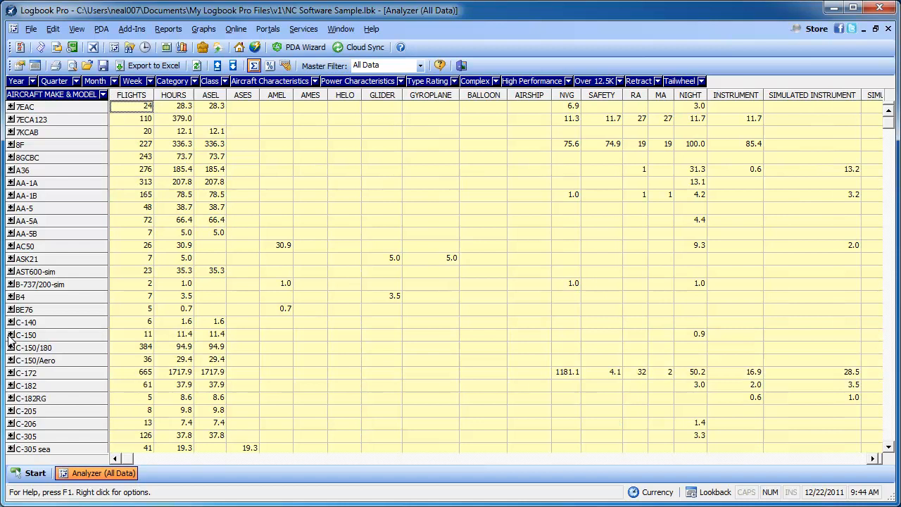
pyautogui.click(11, 398)
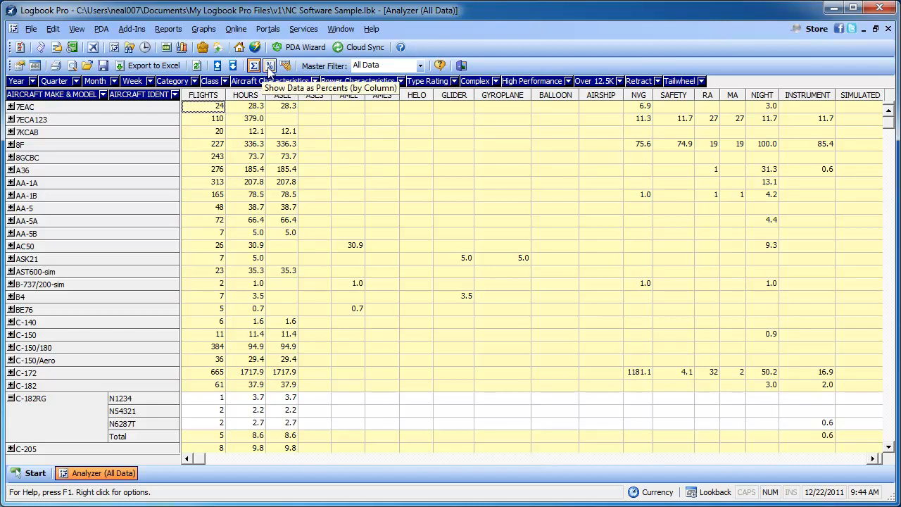
pyautogui.click(269, 66)
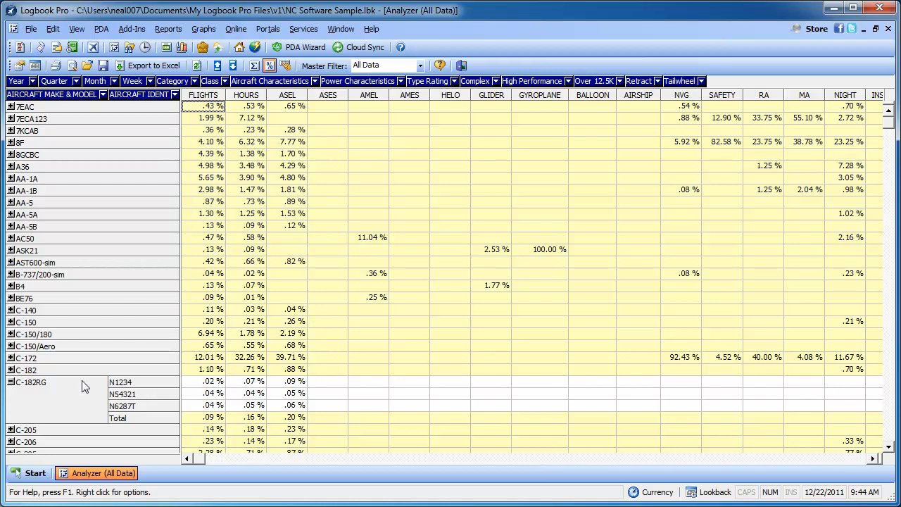
pyautogui.click(11, 382)
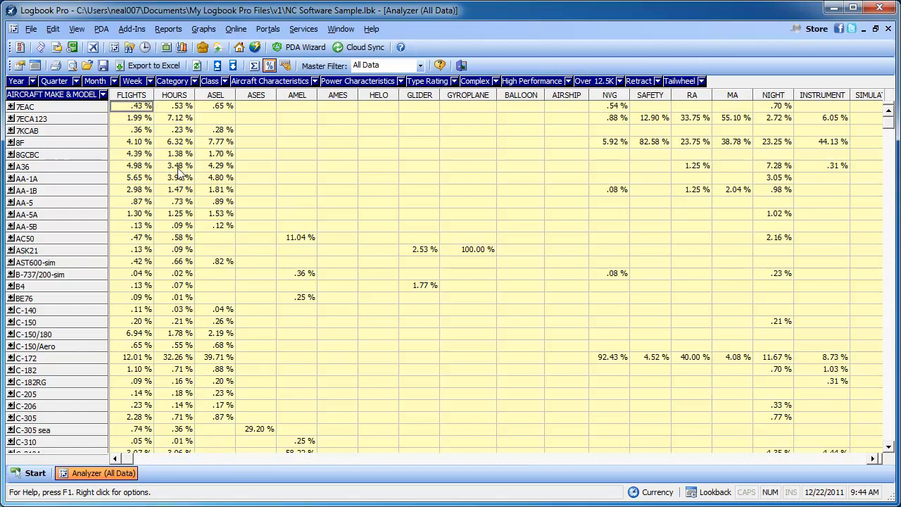
pyautogui.click(258, 68)
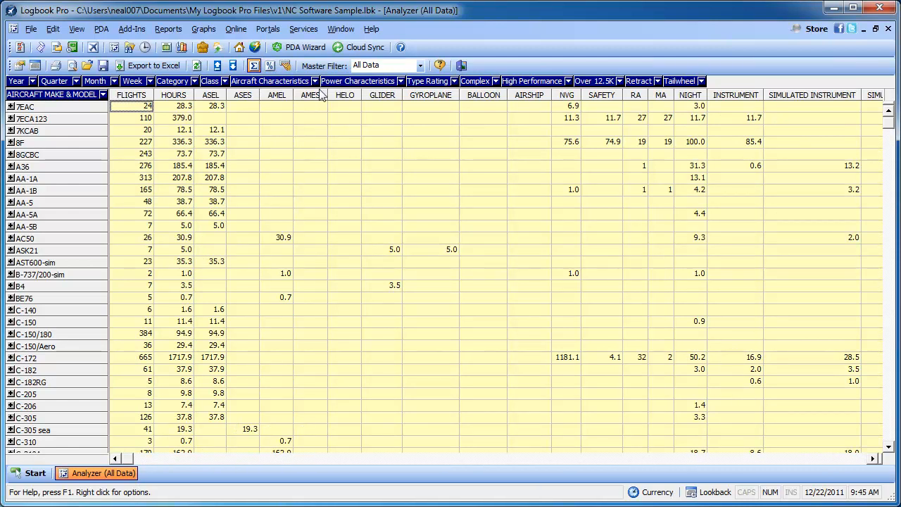
# Filter the Analyzer by Class so that only Multi-Engine Land aircraft are included.
pyautogui.click(225, 81)
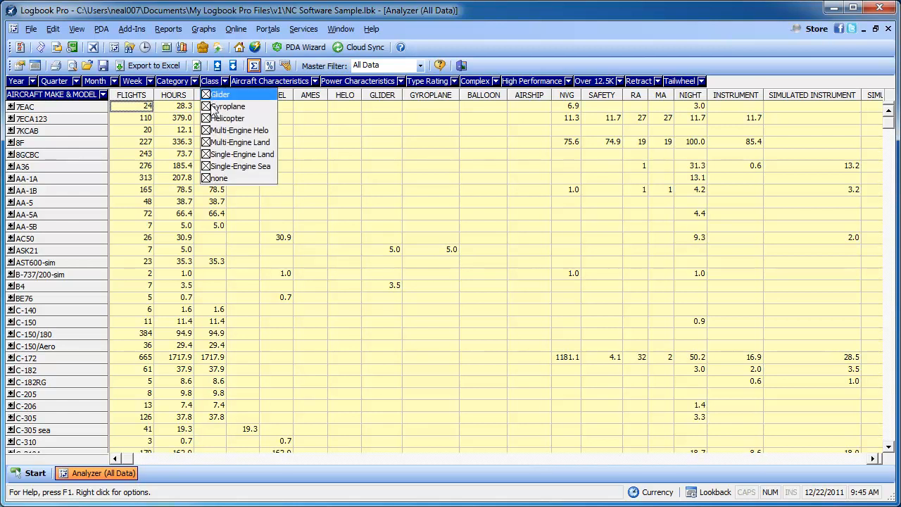
pyautogui.click(207, 95)
pyautogui.click(206, 107)
pyautogui.click(206, 118)
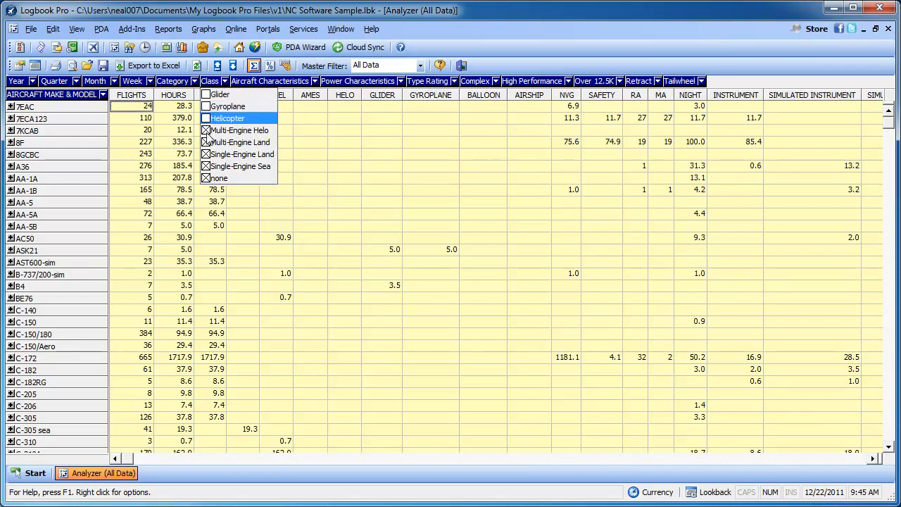
pyautogui.click(206, 155)
pyautogui.click(206, 166)
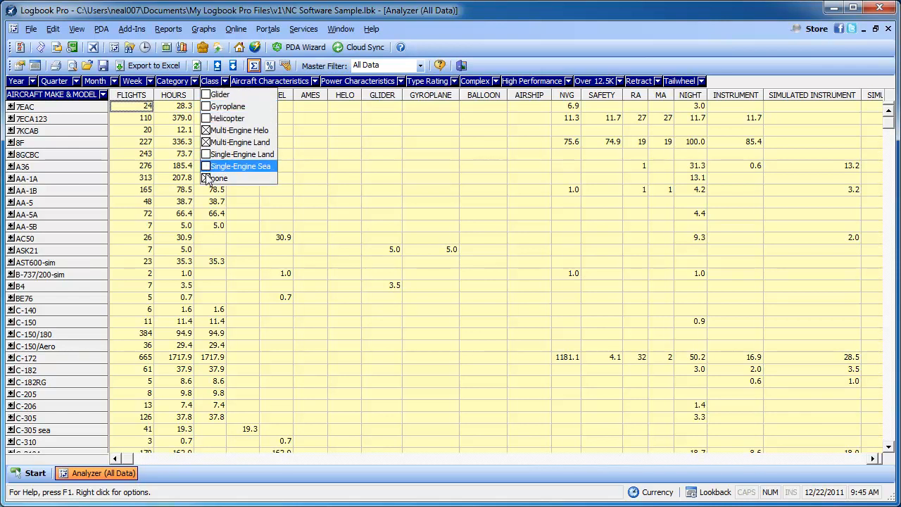
pyautogui.click(207, 178)
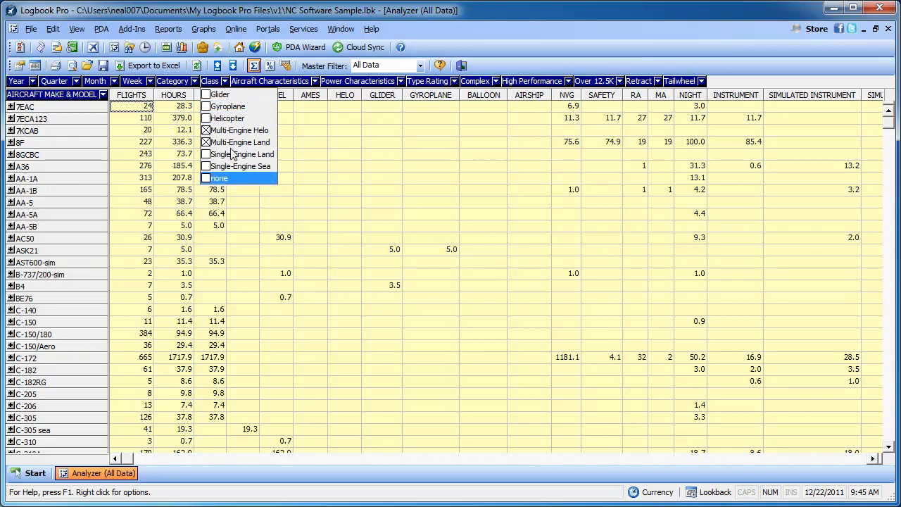
pyautogui.click(206, 130)
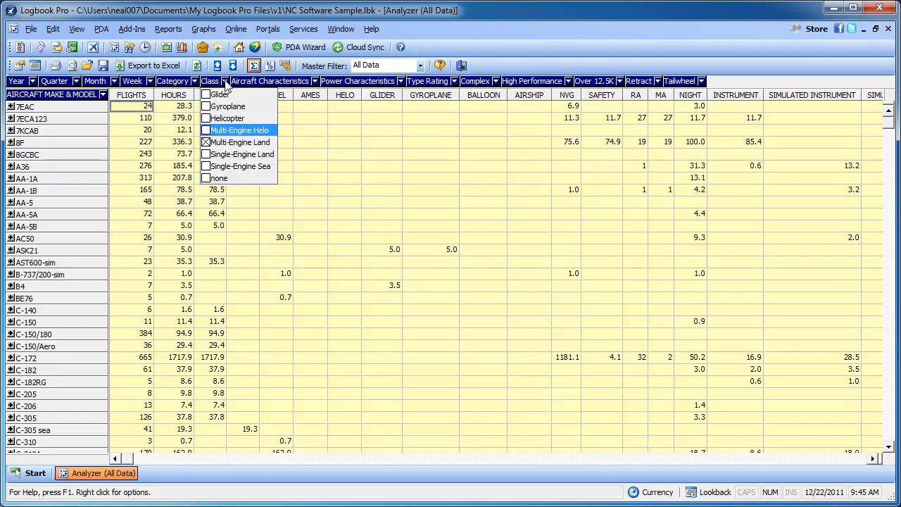
pyautogui.click(225, 82)
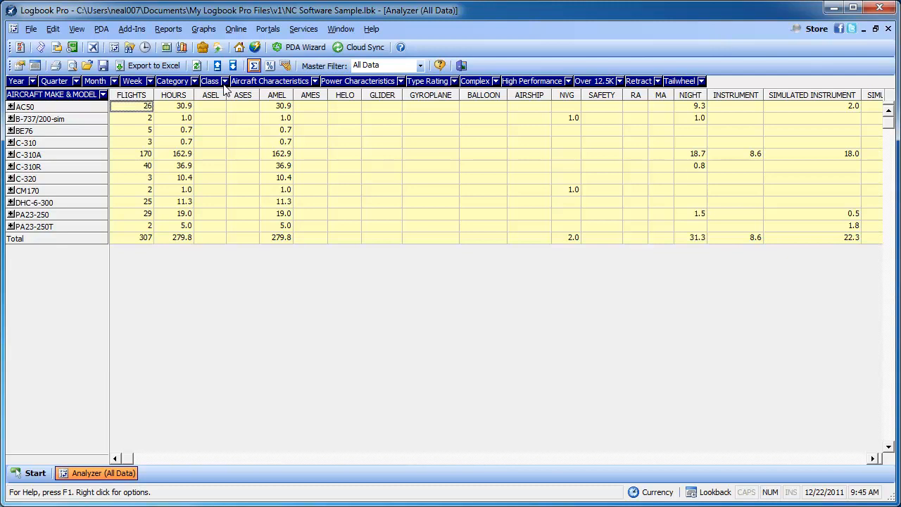
# Re-enable every option in the Class filter, from Glider through Single-Engine Sea and none.
pyautogui.click(224, 82)
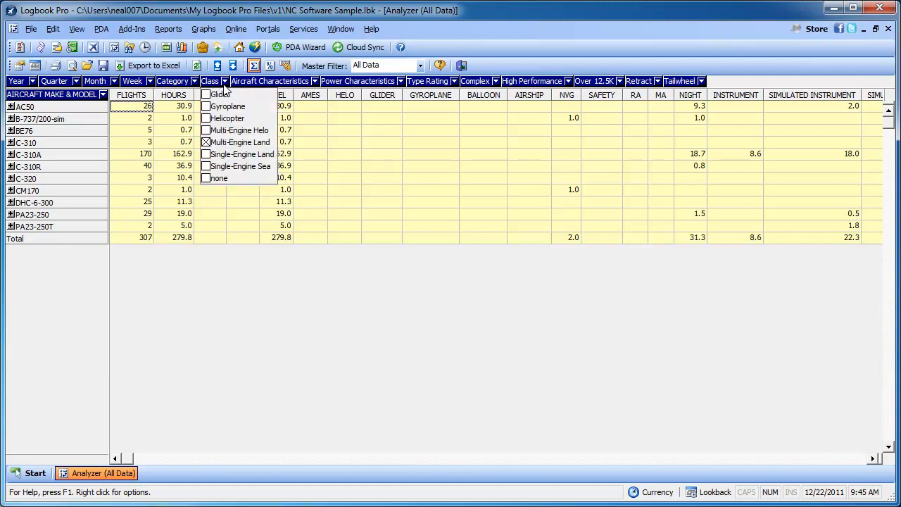
pyautogui.click(207, 96)
pyautogui.click(207, 108)
pyautogui.click(207, 118)
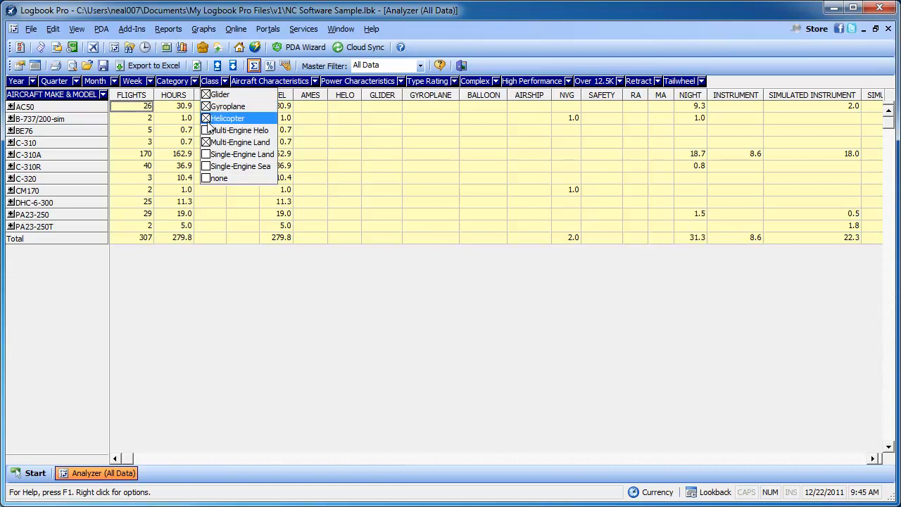
pyautogui.click(207, 131)
pyautogui.click(208, 154)
pyautogui.click(207, 167)
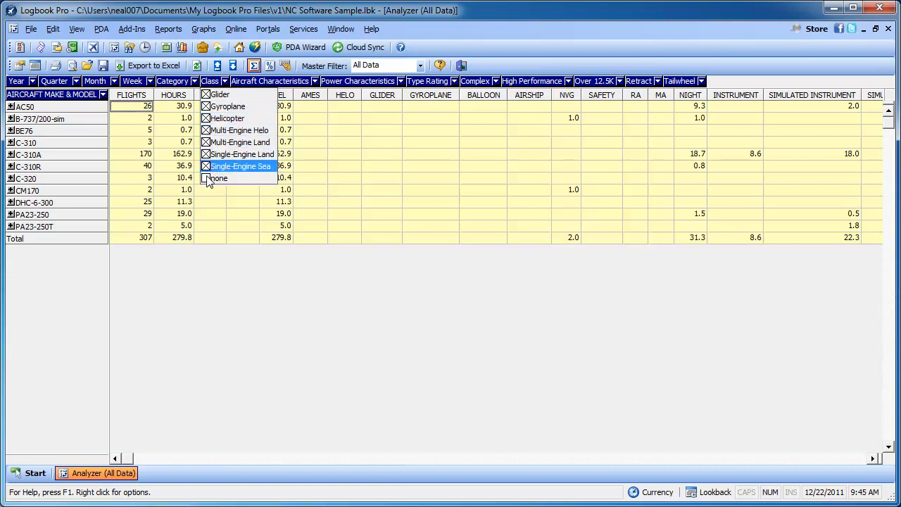
pyautogui.click(207, 178)
pyautogui.click(224, 83)
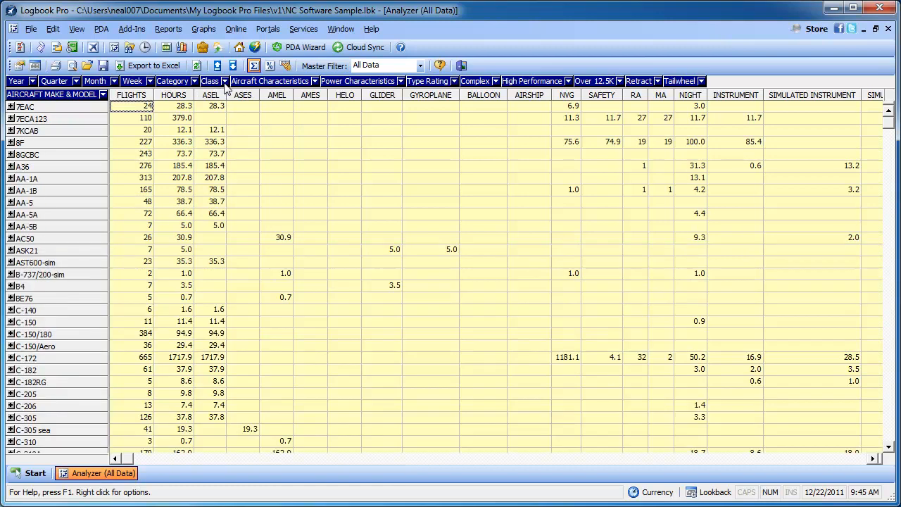
# Check the Aircraft Characteristics filter options, and filter Power Characteristics so that only Turbojet aircraft are included.
pyautogui.click(315, 82)
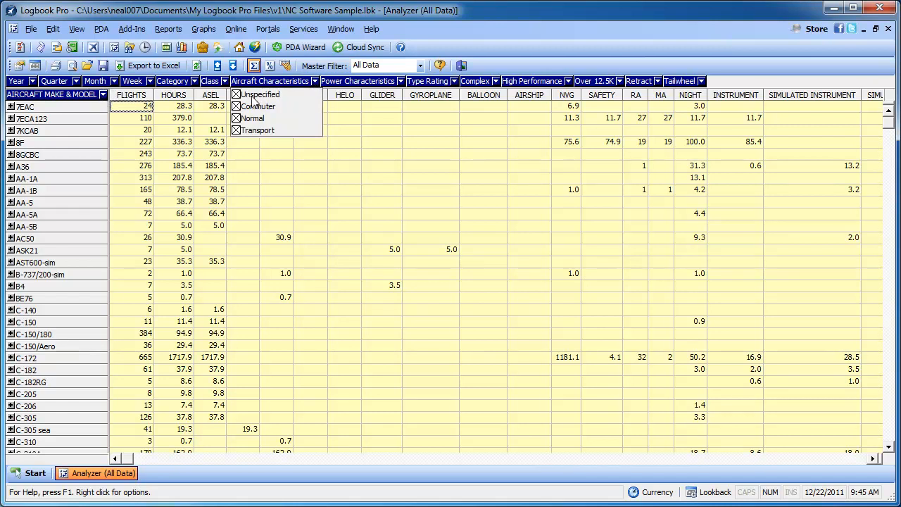
pyautogui.click(316, 83)
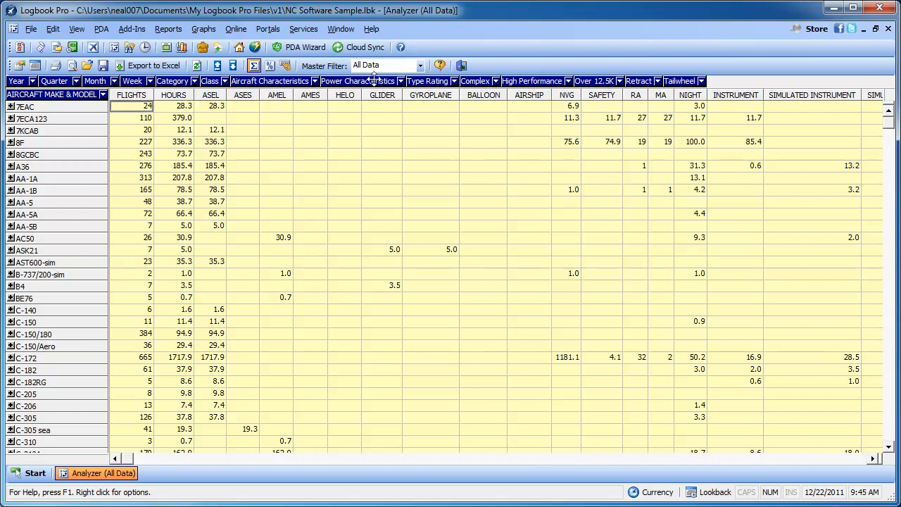
pyautogui.click(401, 82)
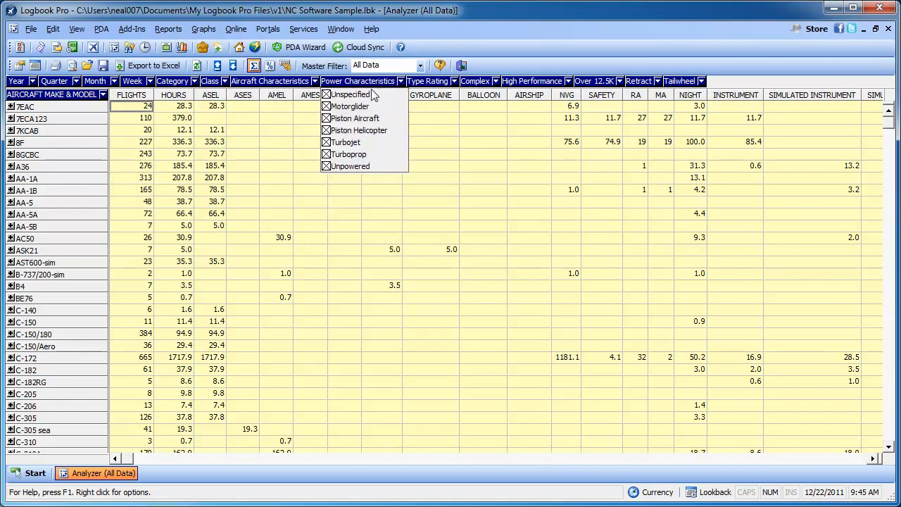
pyautogui.click(327, 131)
pyautogui.click(327, 118)
pyautogui.click(327, 107)
pyautogui.click(326, 95)
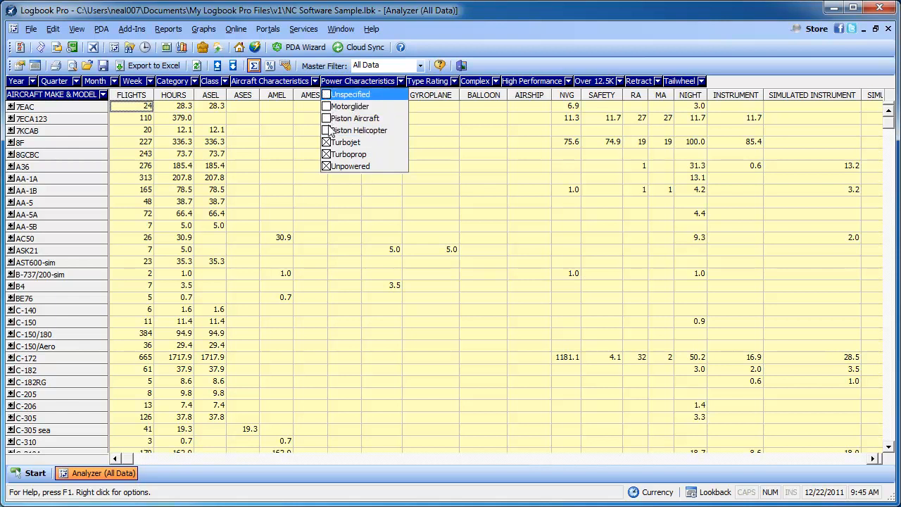
pyautogui.click(326, 155)
pyautogui.click(326, 166)
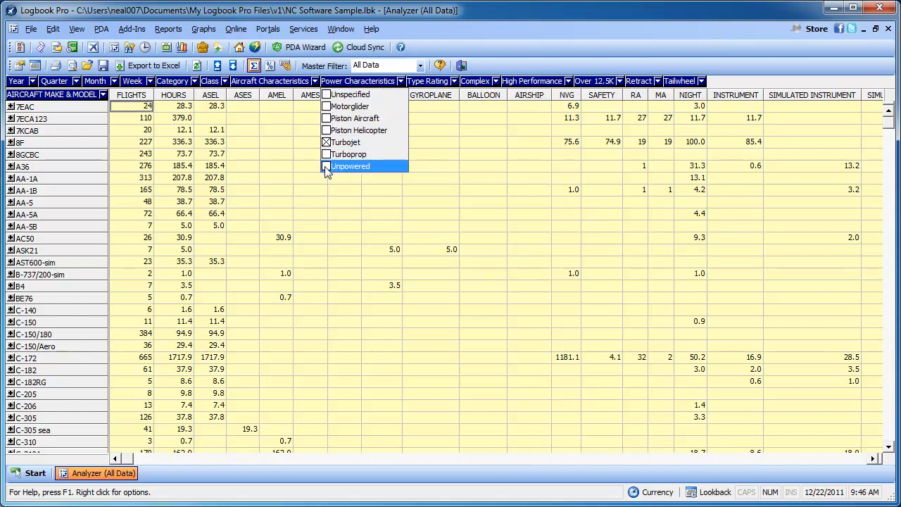
pyautogui.click(401, 82)
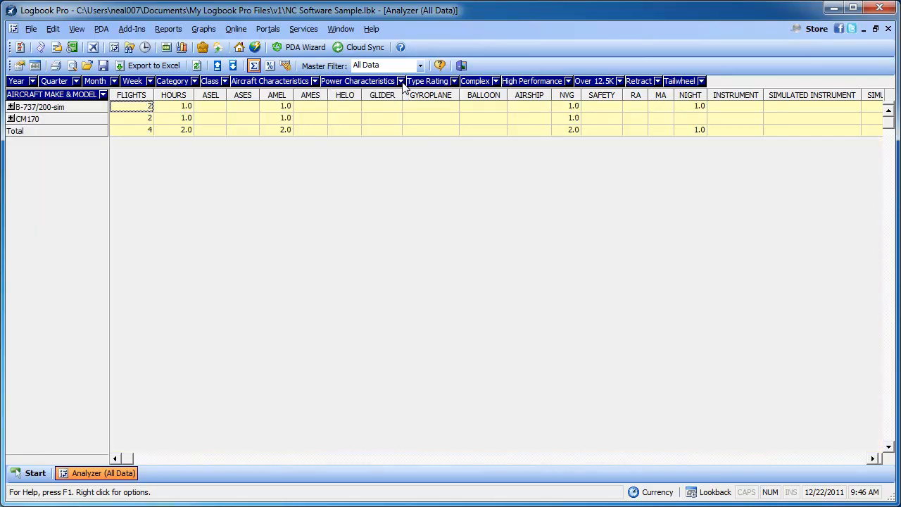
# Re-enable every option in the Power Characteristics filter, from Unspecified through Unpowered.
pyautogui.click(401, 82)
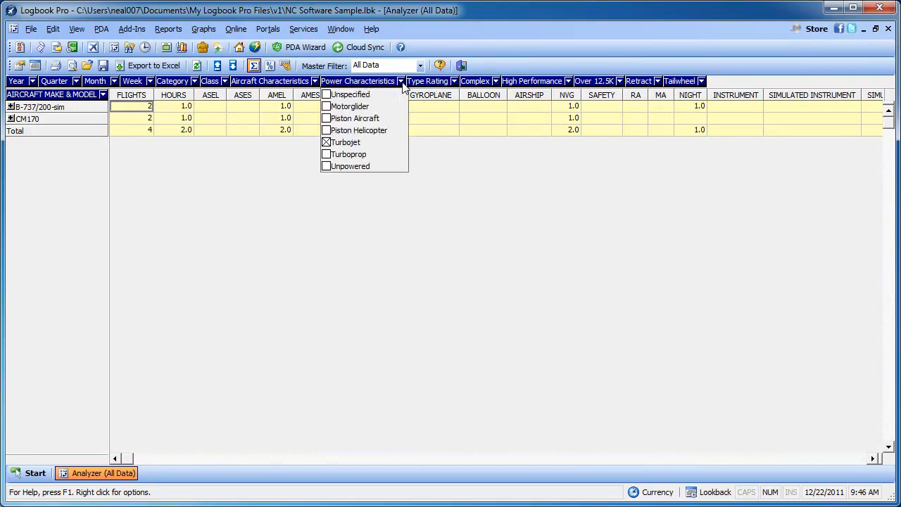
pyautogui.click(326, 166)
pyautogui.click(326, 154)
pyautogui.click(326, 130)
pyautogui.click(326, 118)
pyautogui.click(326, 106)
pyautogui.click(400, 81)
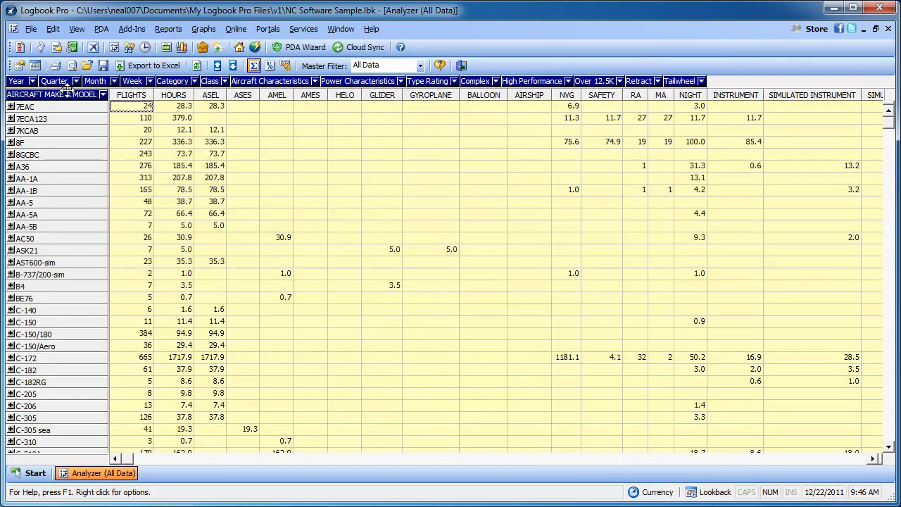
# Move the Year field from the filter fields to the column area so the flight data is split by year.
pyautogui.click(32, 82)
pyautogui.click(32, 81)
pyautogui.moveTo(21, 81)
pyautogui.mouseDown()
pyautogui.moveTo(121, 87)
pyautogui.moveTo(19, 85)
pyautogui.moveTo(117, 96)
pyautogui.mouseUp()
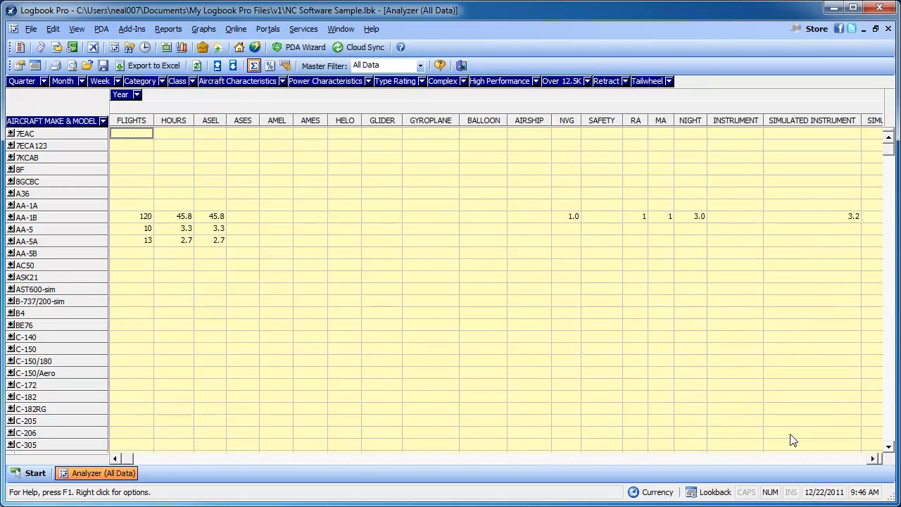
# Examine the yearly columns from 1976 through to the overall Total, and look over the years offered in the Year filter.
pyautogui.click(873, 458)
pyautogui.click(873, 458)
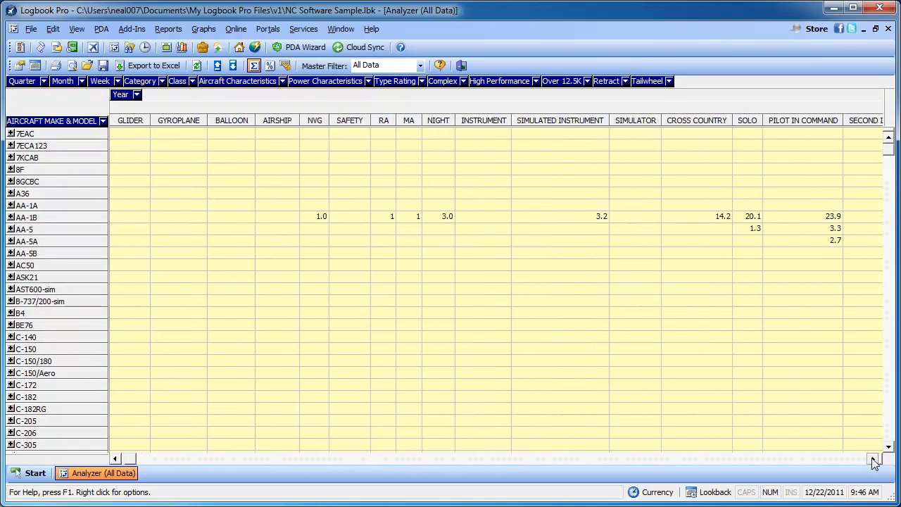
pyautogui.click(873, 458)
pyautogui.click(873, 459)
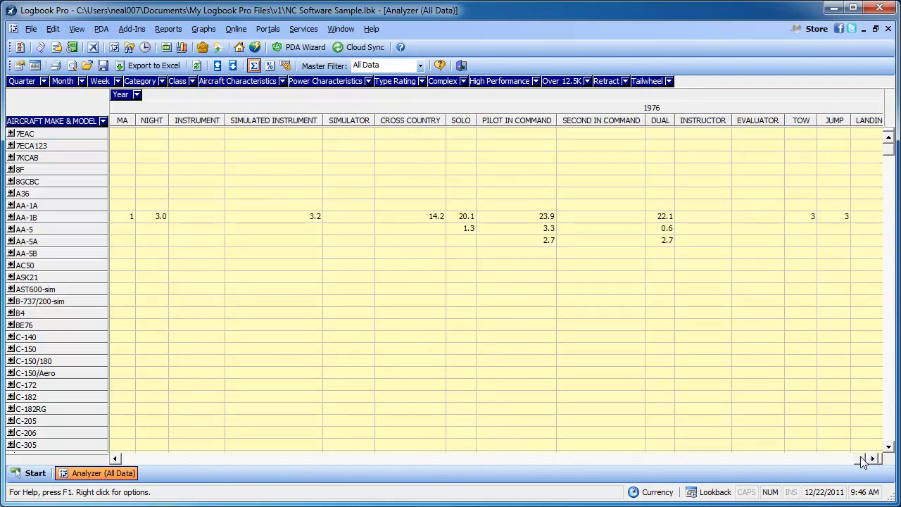
pyautogui.moveTo(859, 456); pyautogui.dragTo(864, 456)
pyautogui.click(117, 458)
pyautogui.moveTo(117, 458); pyautogui.dragTo(116, 459)
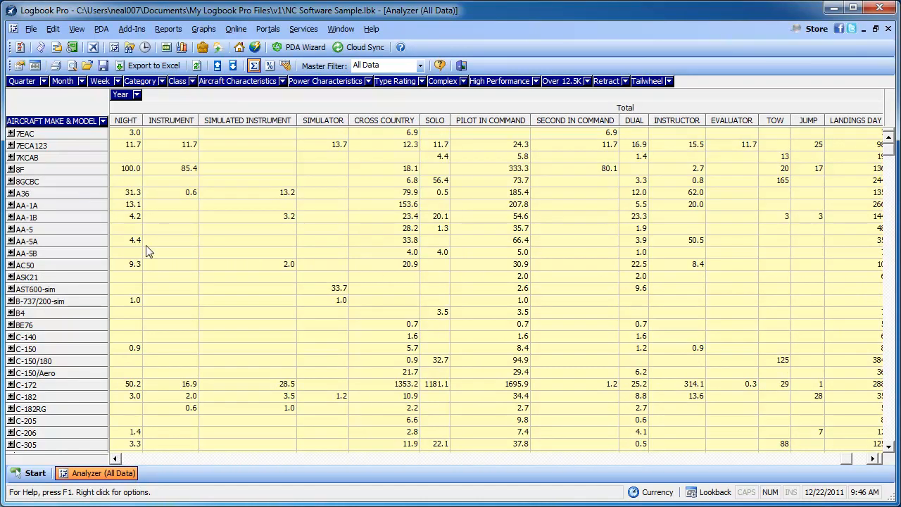
pyautogui.click(137, 95)
pyautogui.moveTo(149, 138); pyautogui.dragTo(155, 252)
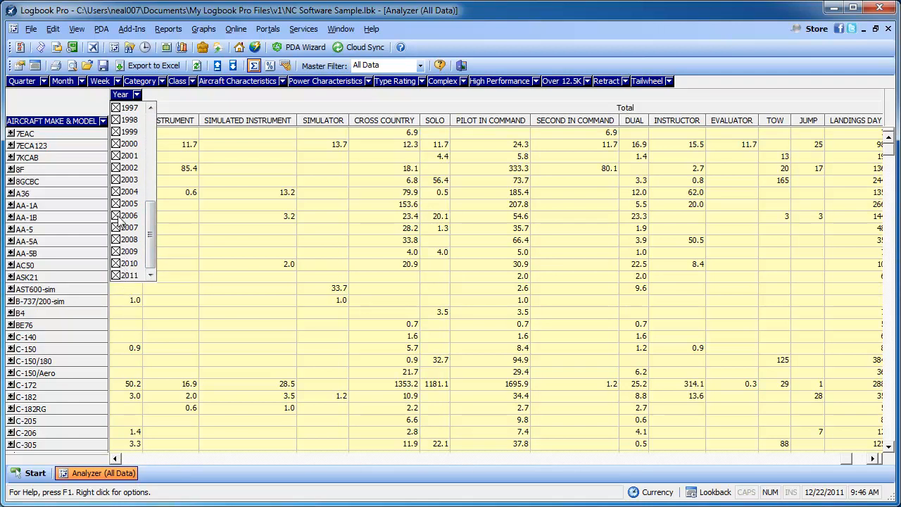
pyautogui.click(138, 95)
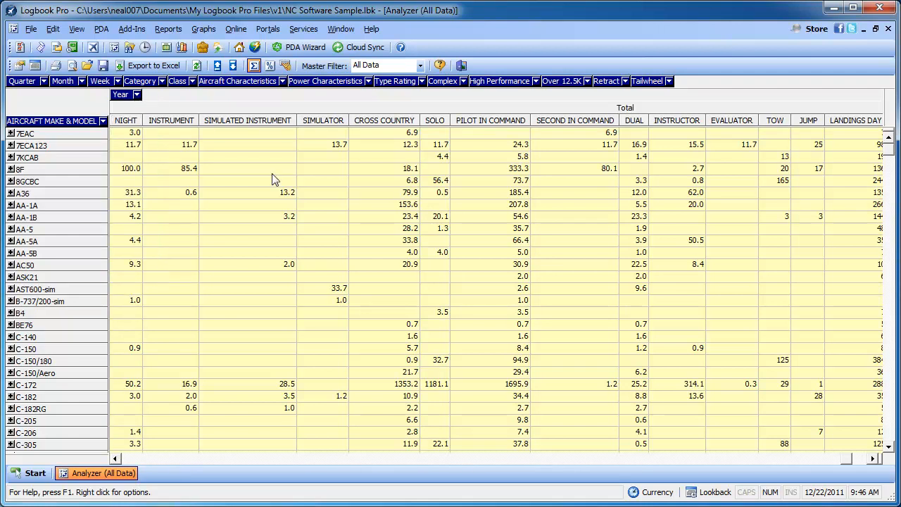
# Examine the 2011 figures by aircraft model, expand the 8F row to see its individual aircraft, and collapse it again.
pyautogui.click(116, 458)
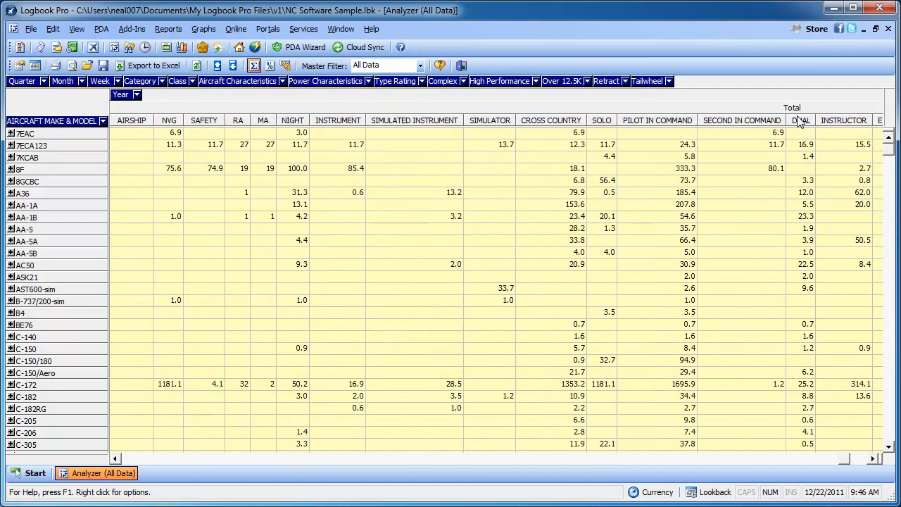
pyautogui.click(116, 458)
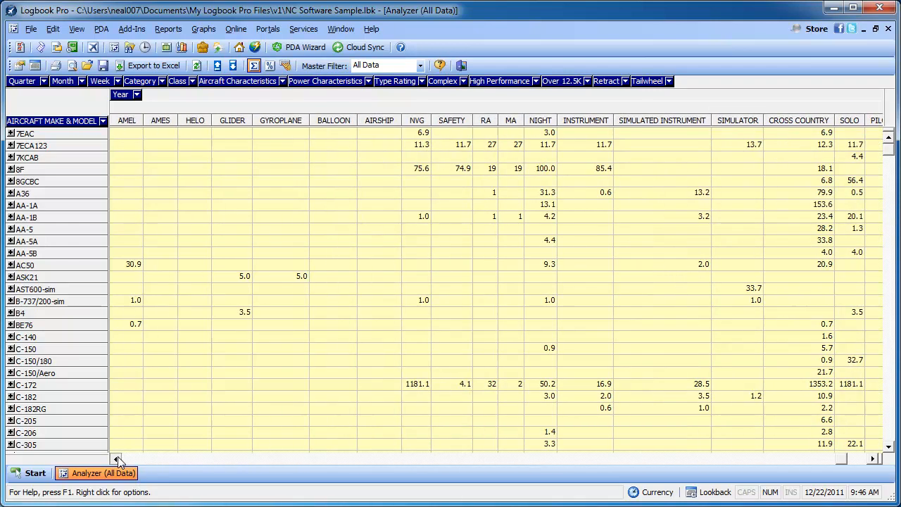
pyautogui.click(117, 458)
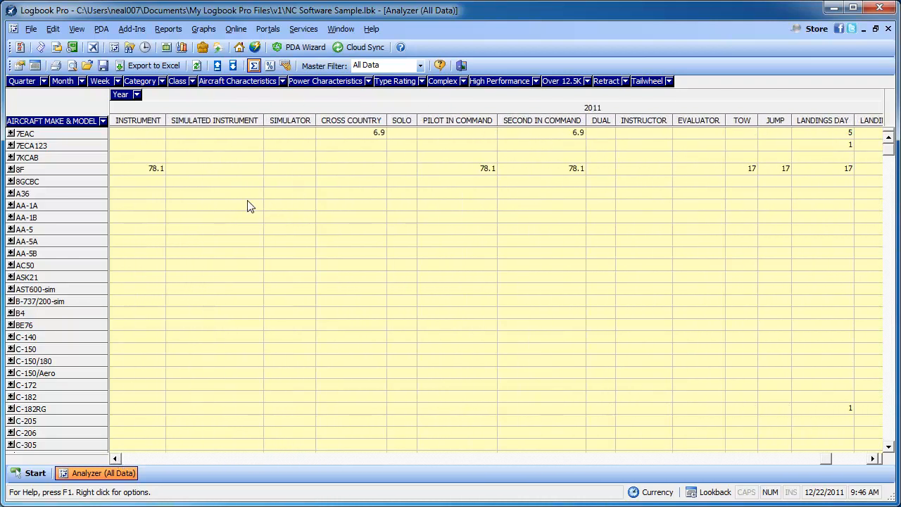
pyautogui.click(10, 170)
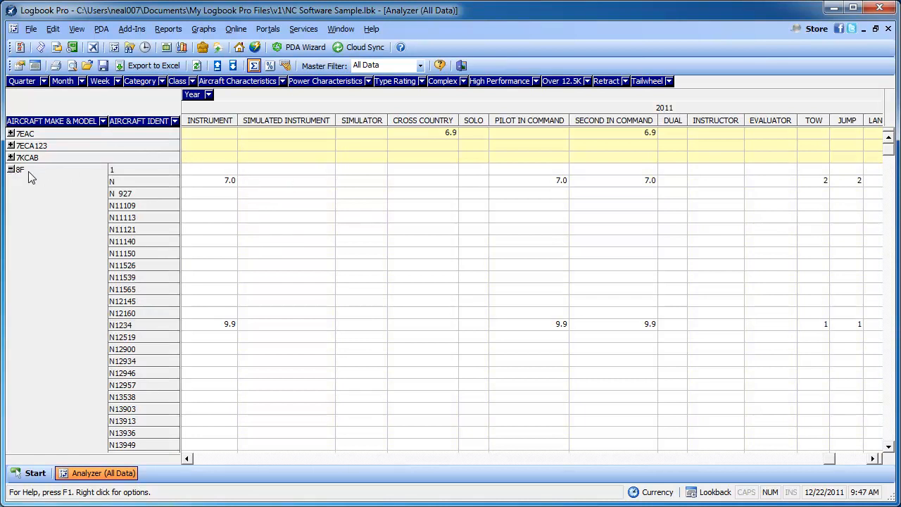
pyautogui.click(12, 169)
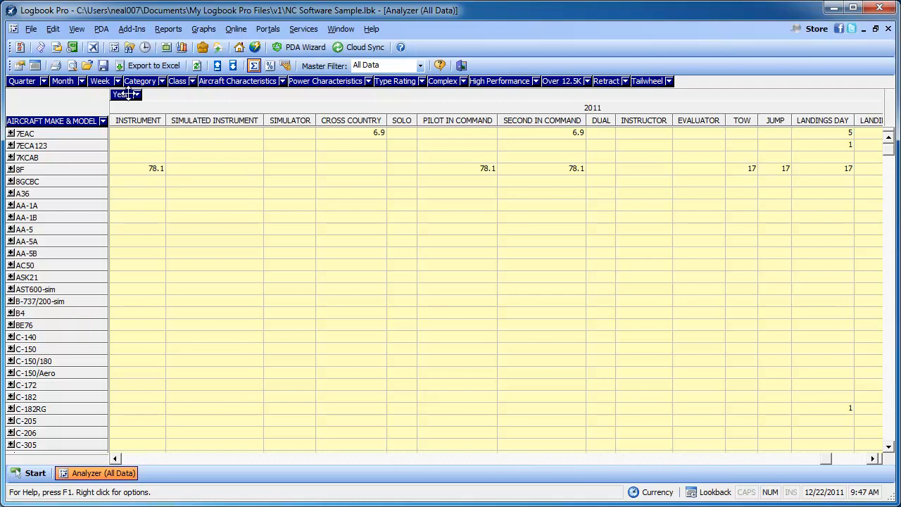
# Take the Year field out of the table's column area and widen the Aircraft Make & Model column.
pyautogui.moveTo(127, 94); pyautogui.dragTo(108, 121)
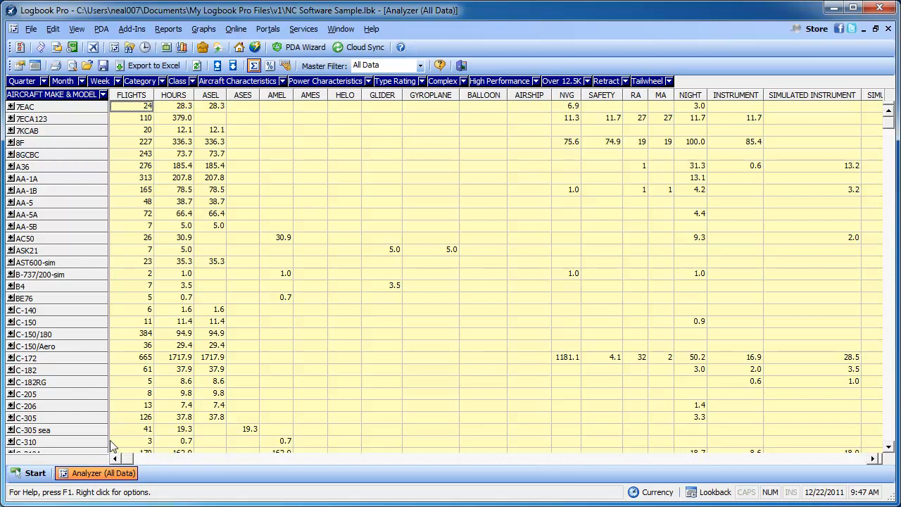
pyautogui.moveTo(109, 432); pyautogui.dragTo(175, 410)
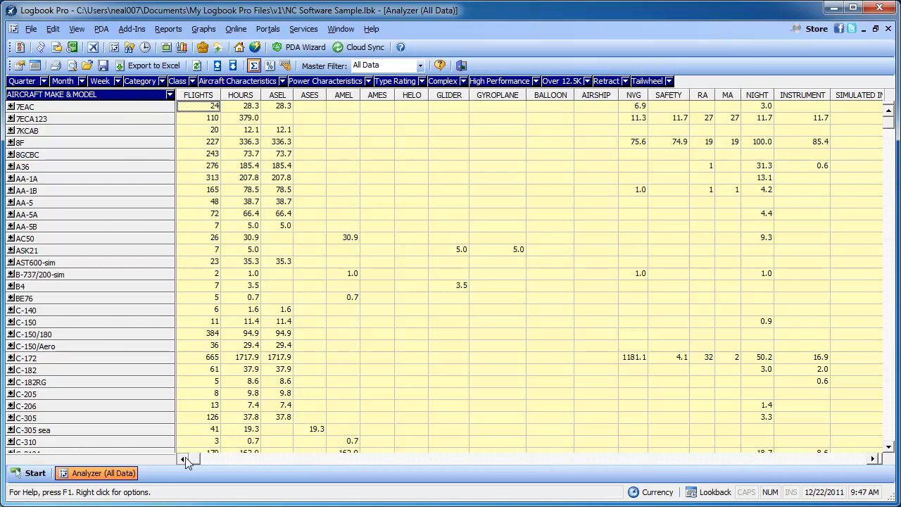
# Close the Analyzer and reopen it on all data with its original field layout.
pyautogui.click(461, 64)
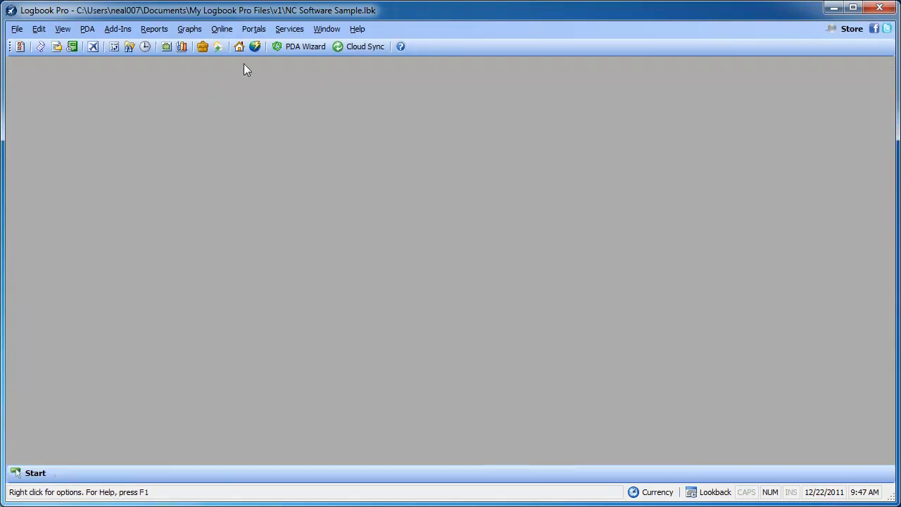
pyautogui.click(111, 48)
pyautogui.click(359, 304)
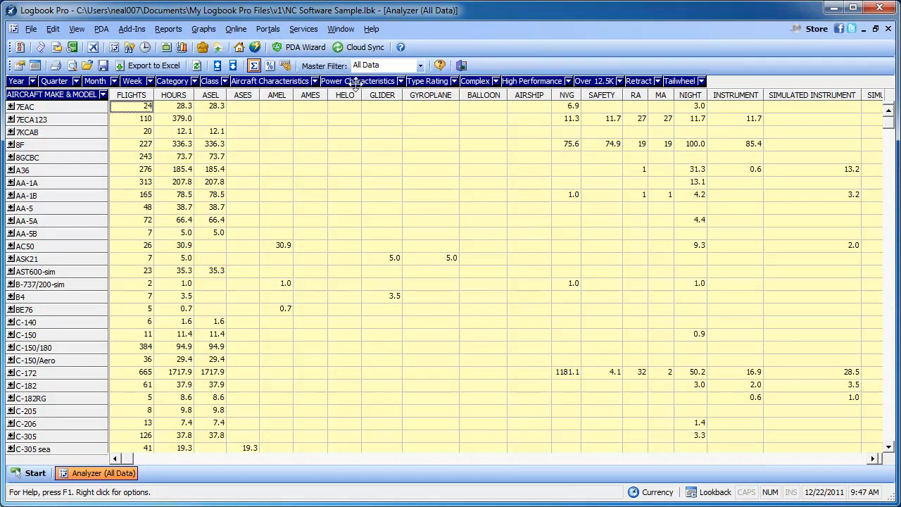
# Set the Master Filter to PIC and examine the resulting Total row.
pyautogui.click(420, 66)
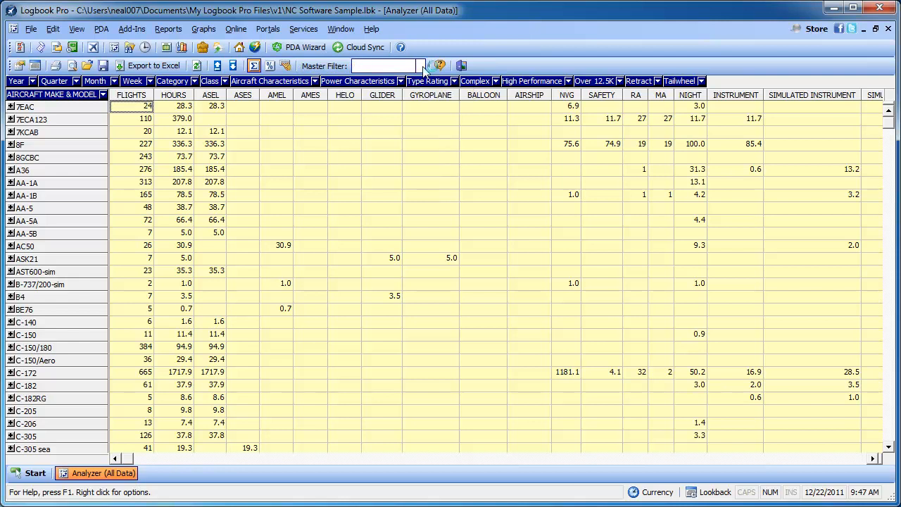
pyautogui.click(420, 65)
pyautogui.click(419, 68)
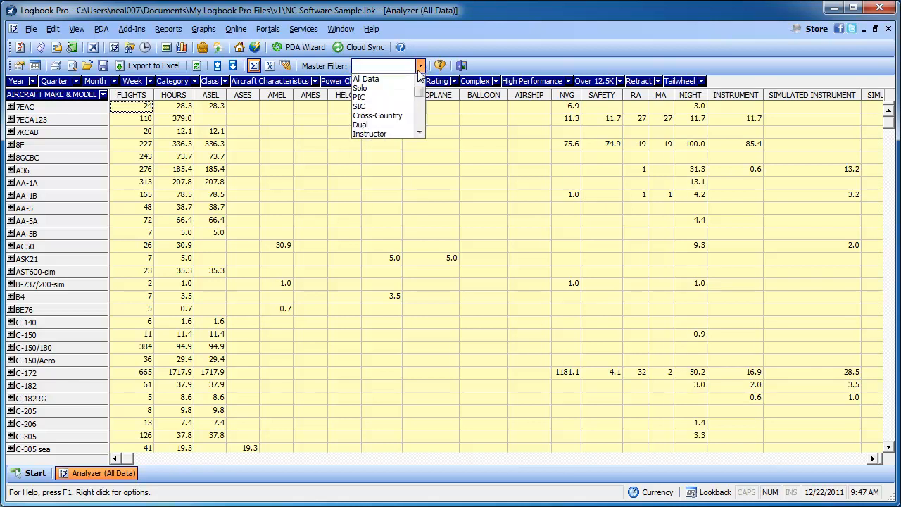
pyautogui.click(381, 98)
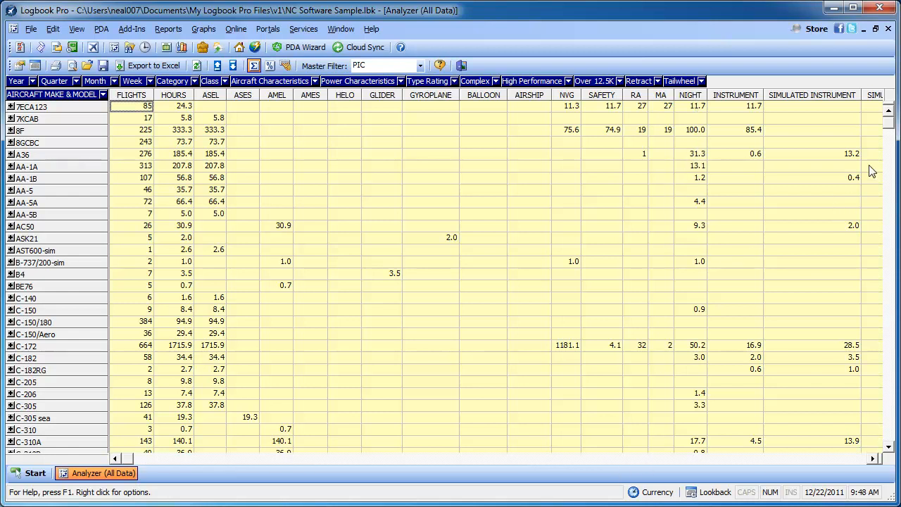
pyautogui.moveTo(885, 409); pyautogui.dragTo(889, 448)
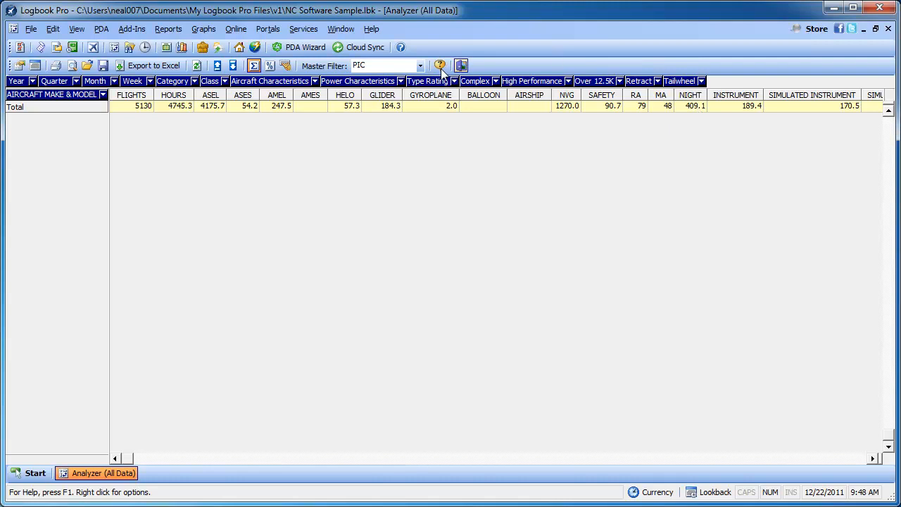
# Set the Master Filter back to All Data and examine the Total row and the last aircraft rows above it.
pyautogui.click(420, 65)
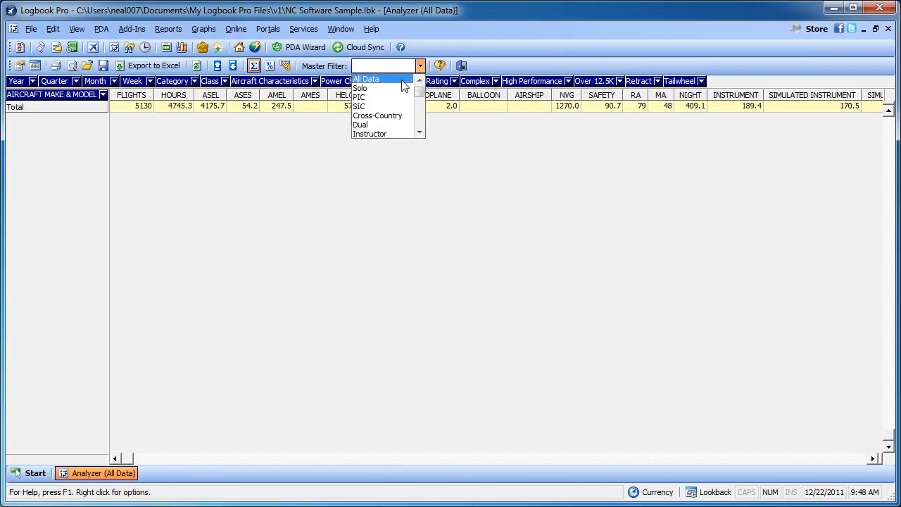
pyautogui.click(403, 82)
pyautogui.moveTo(889, 113); pyautogui.dragTo(889, 435)
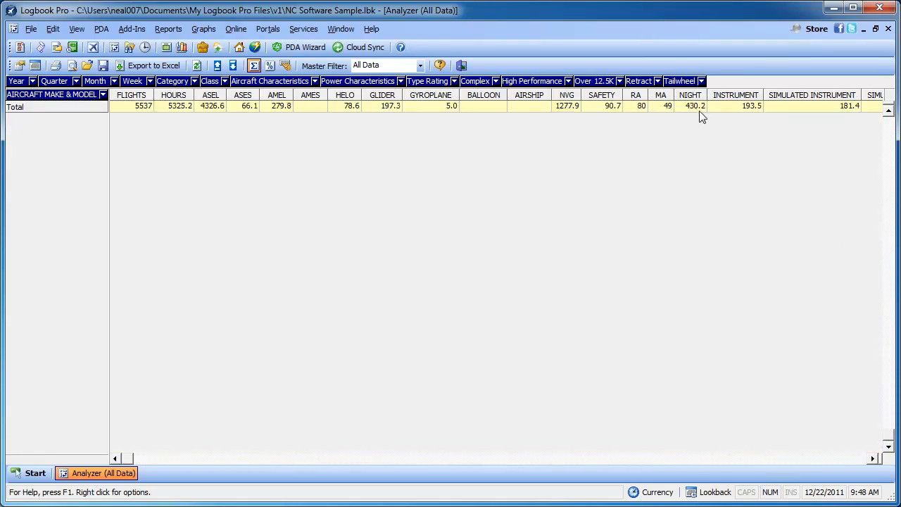
pyautogui.click(888, 112)
pyautogui.click(888, 111)
pyautogui.click(889, 111)
pyautogui.click(888, 111)
pyautogui.click(889, 111)
pyautogui.click(888, 112)
pyautogui.click(888, 112)
pyautogui.click(888, 112)
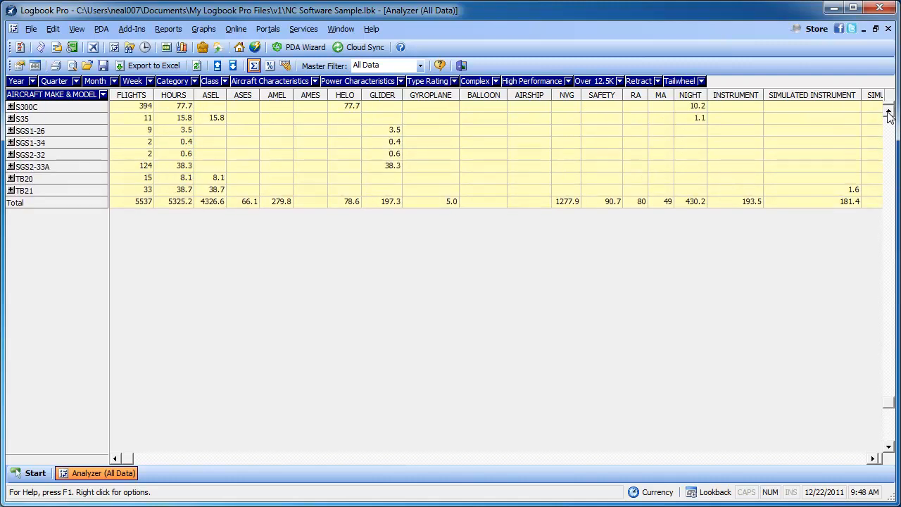
pyautogui.click(889, 111)
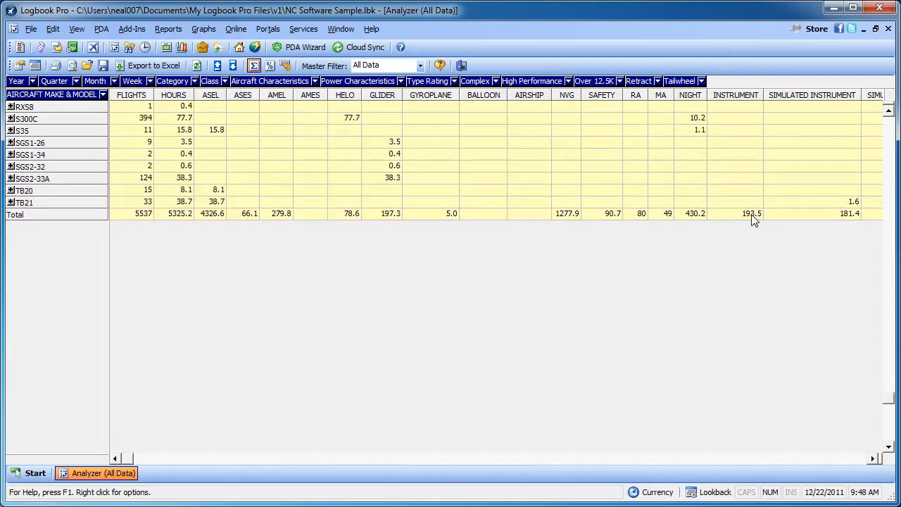
# Set the Master Filter to Cross-Country and examine the filtered aircraft rows and their totals.
pyautogui.click(420, 65)
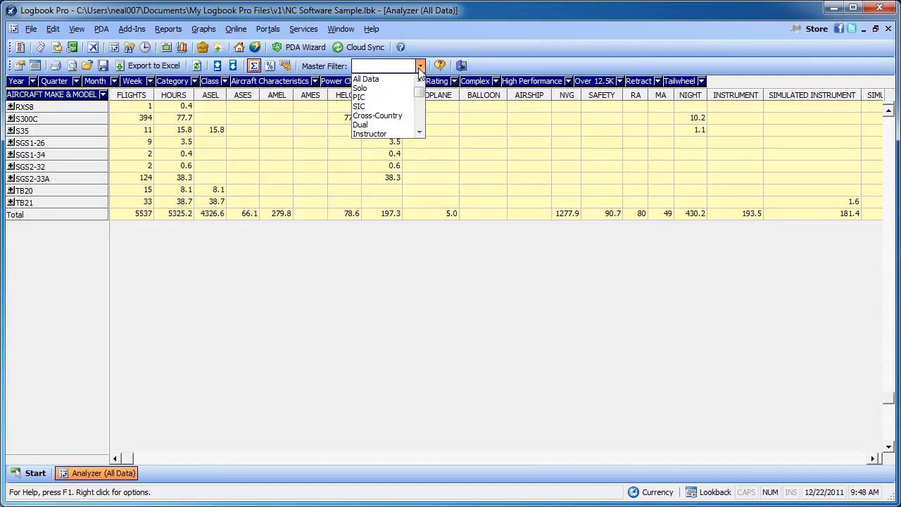
pyautogui.click(405, 117)
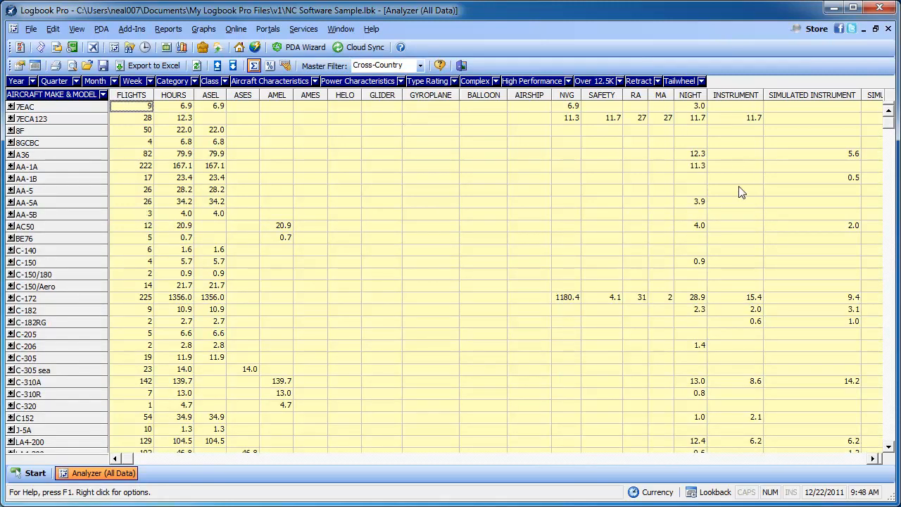
pyautogui.click(890, 435)
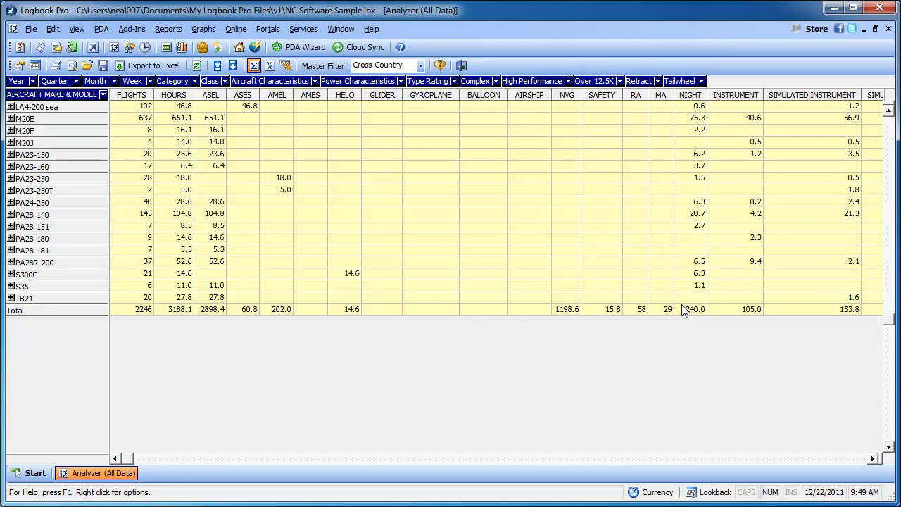
# Reset the Master Filter to All Data and set it to Instructor.
pyautogui.click(420, 65)
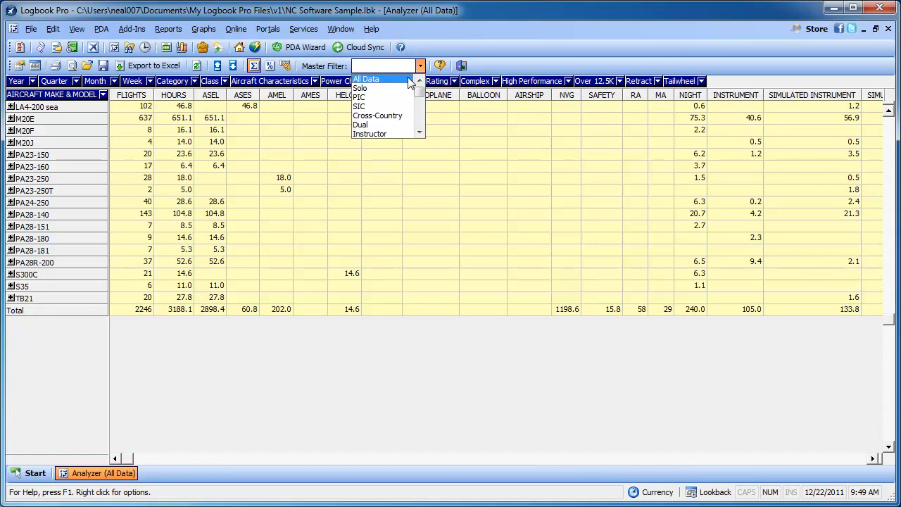
pyautogui.click(408, 78)
pyautogui.click(420, 66)
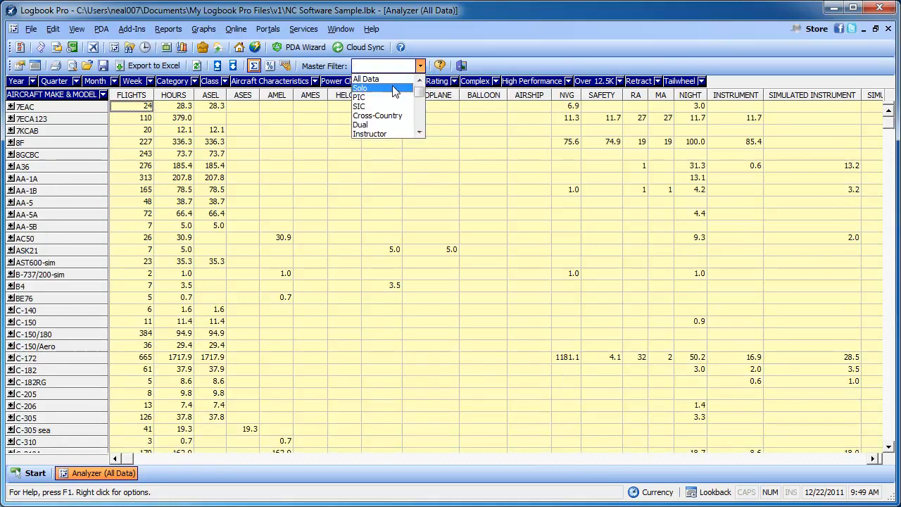
pyautogui.click(391, 132)
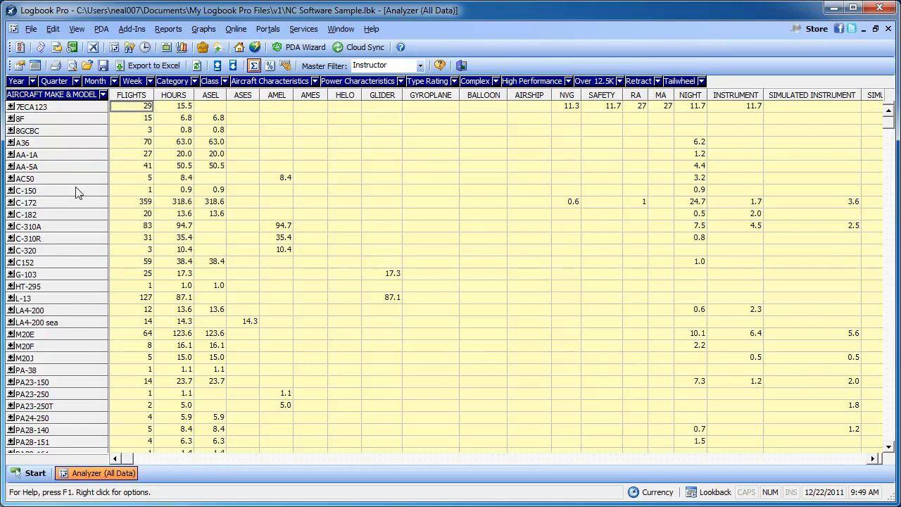
# Expand and collapse the AA-1A row, and examine the Total row of the Instructor data.
pyautogui.click(10, 154)
pyautogui.click(11, 154)
pyautogui.click(11, 154)
pyautogui.click(11, 154)
pyautogui.click(893, 432)
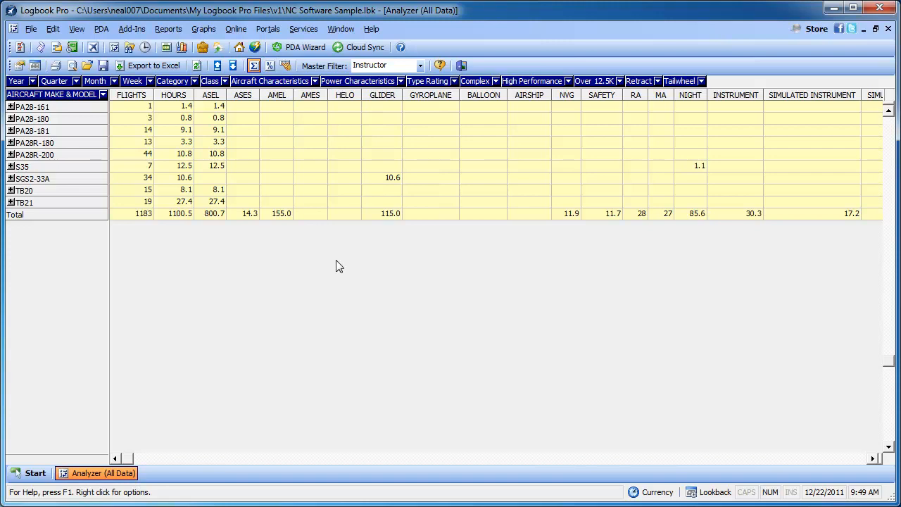
# Turn on adjusted values, view the Adjusted Hours column for preset 111, and change the preset to NCAirlines.
pyautogui.click(285, 66)
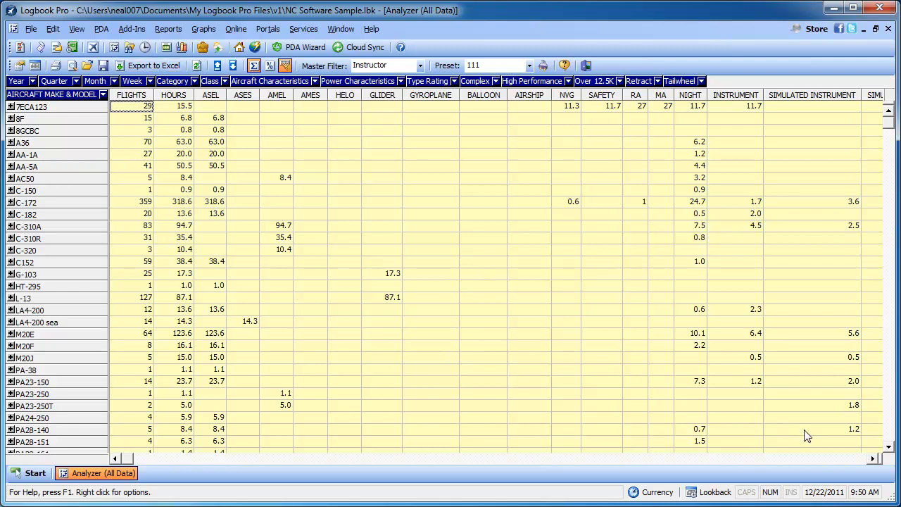
pyautogui.click(853, 457)
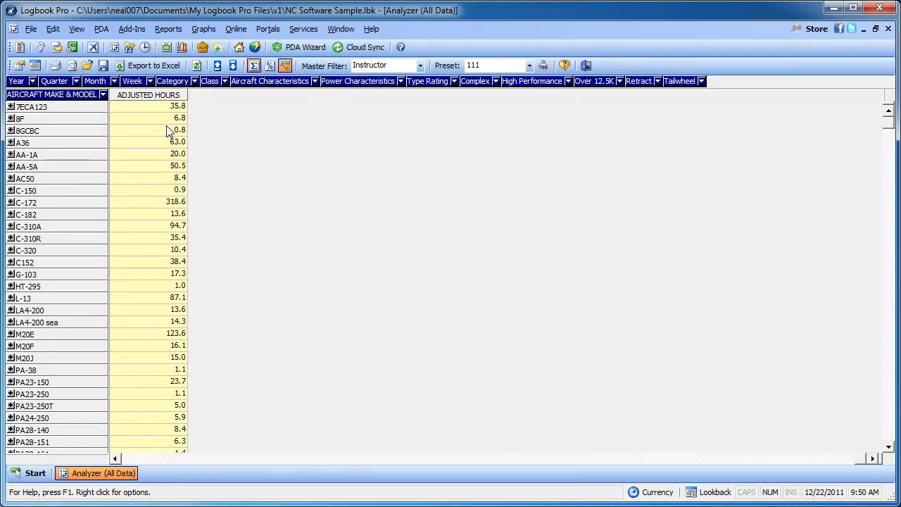
pyautogui.click(529, 66)
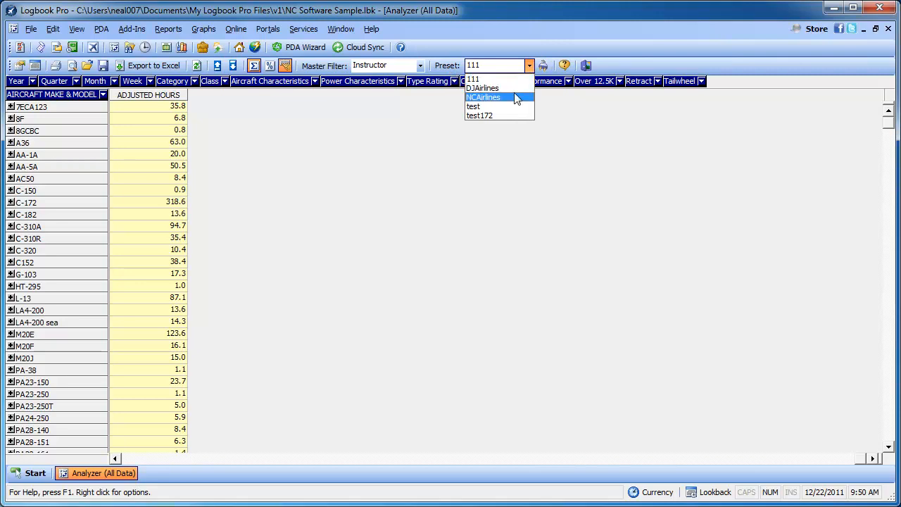
pyautogui.click(525, 90)
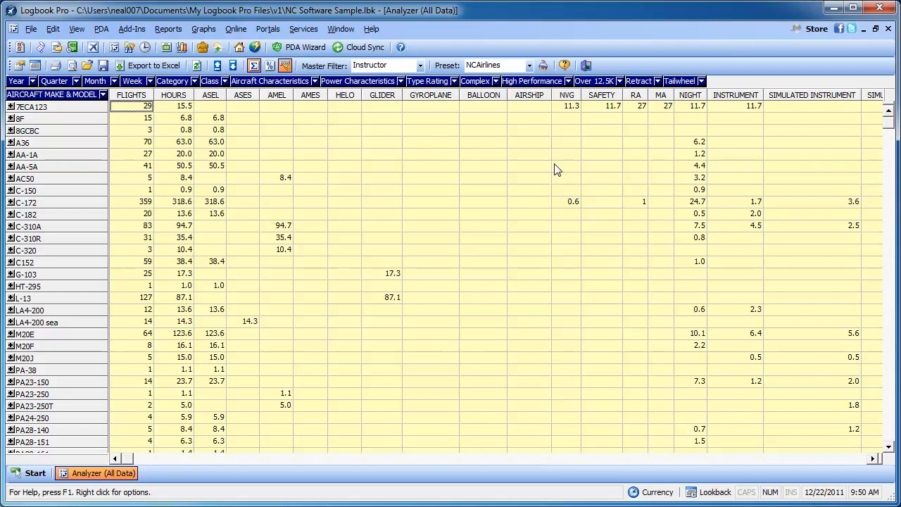
# Open the correction values editor, load the NCAirlines preset and examine its per-aircraft corrections.
pyautogui.click(543, 65)
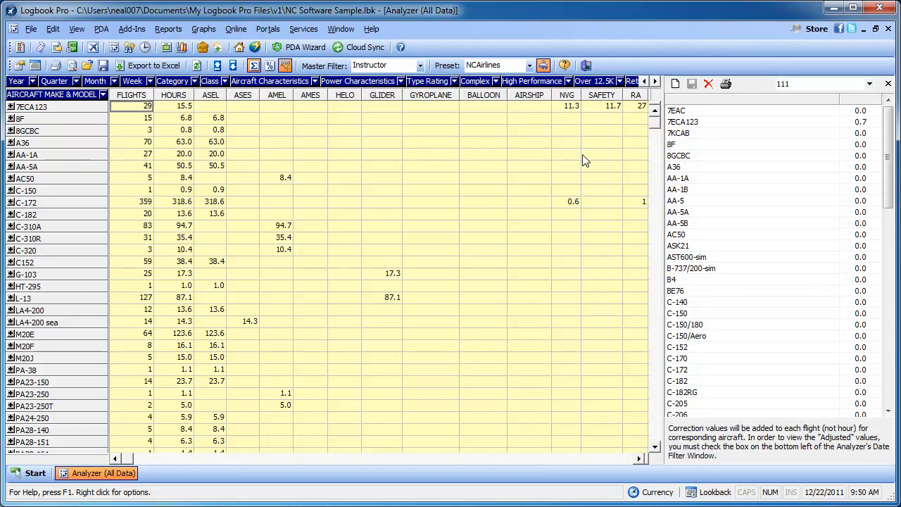
pyautogui.click(868, 84)
pyautogui.click(815, 117)
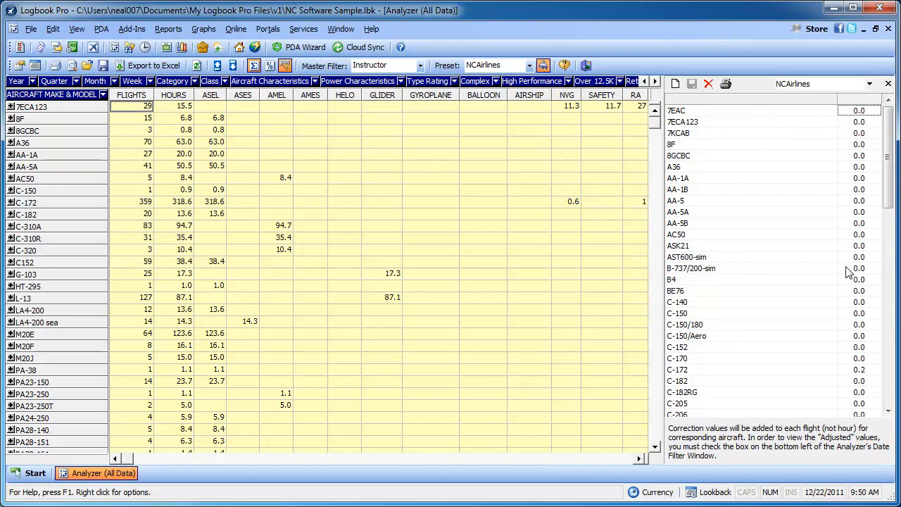
pyautogui.moveTo(887, 193); pyautogui.dragTo(881, 403)
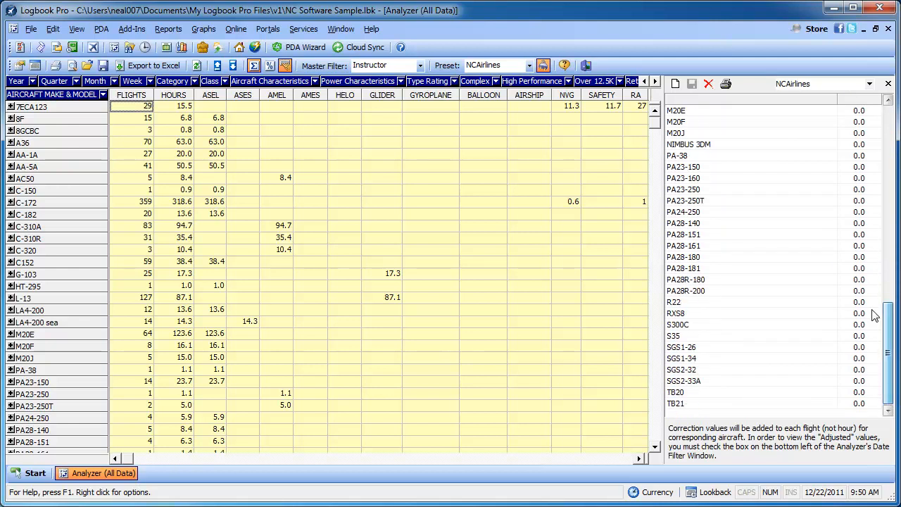
pyautogui.click(874, 190)
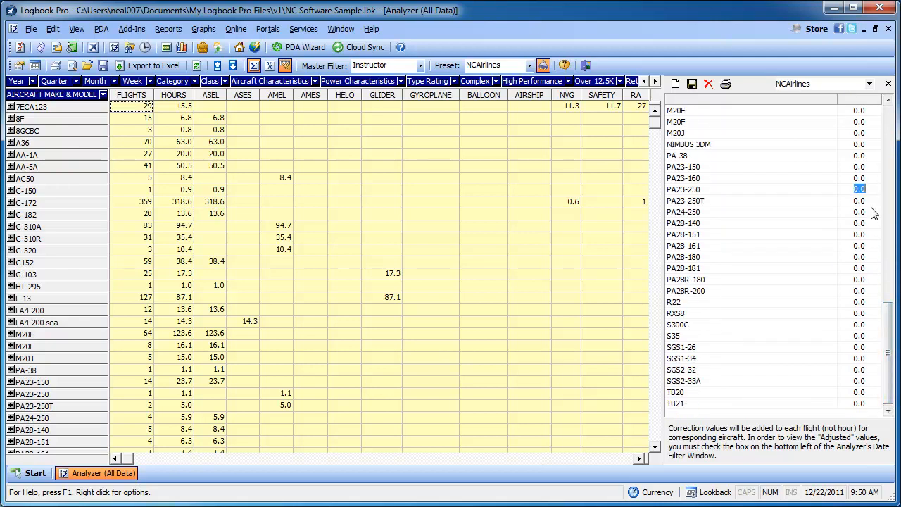
# Reload NCAirlines in the correction editor, close the editor, and examine the Adjusted Hours column for that preset.
pyautogui.click(869, 84)
pyautogui.click(869, 84)
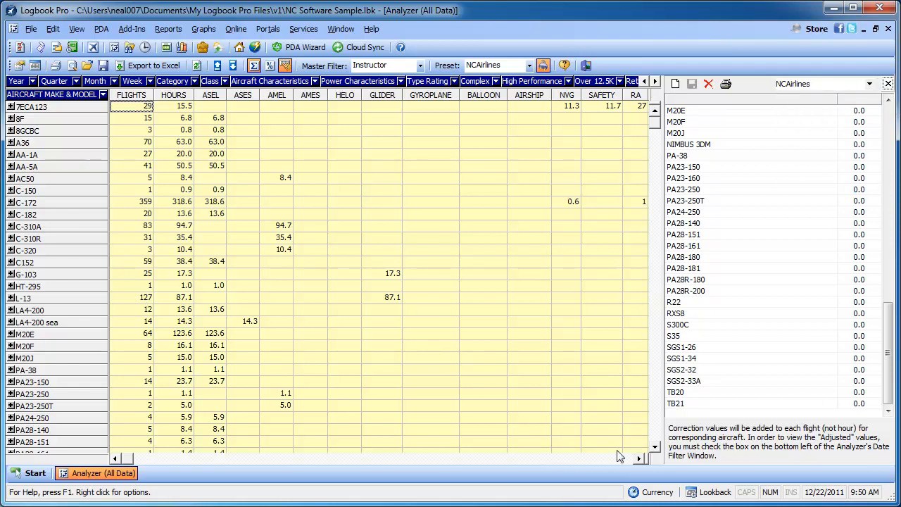
pyautogui.click(844, 461)
pyautogui.click(844, 461)
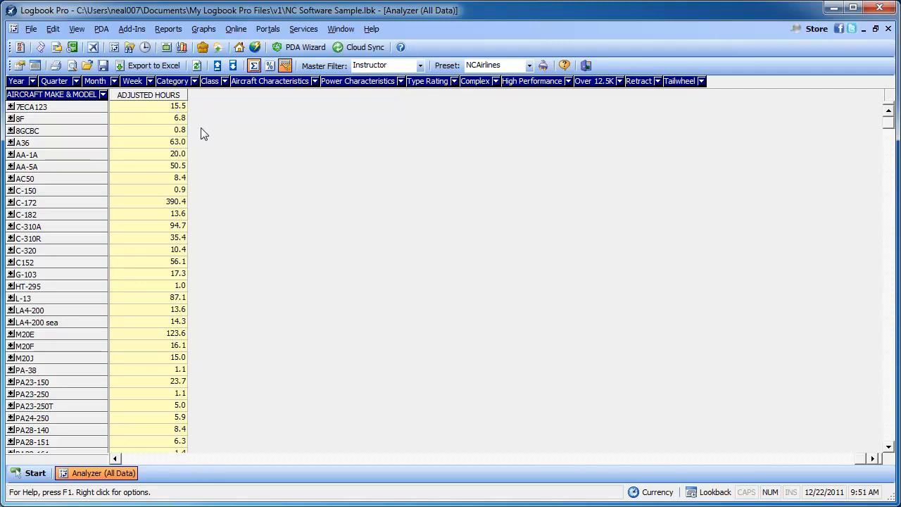
# Set the 7ECA123 correction in the NCAirlines preset to 0.3, save the preset, and view the Adjusted Hours column.
pyautogui.click(543, 65)
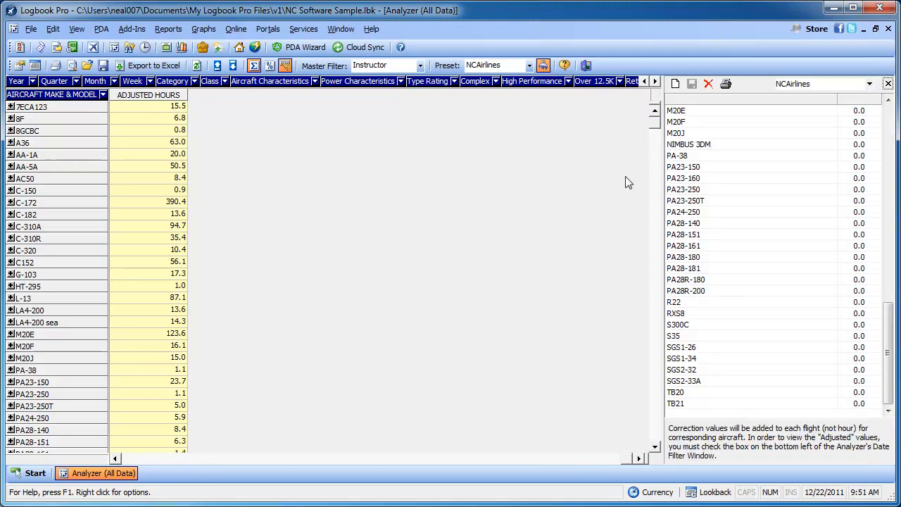
pyautogui.click(886, 129)
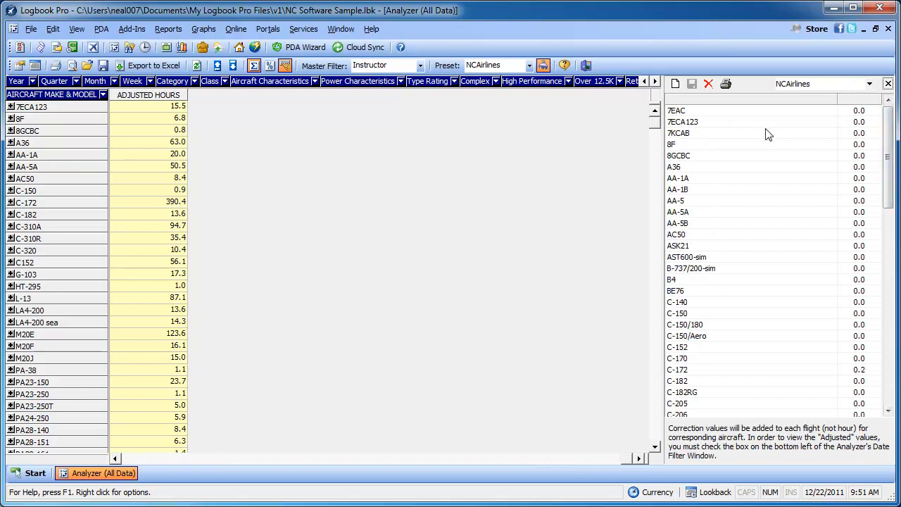
pyautogui.click(863, 121)
pyautogui.click(862, 121)
pyautogui.click(834, 134)
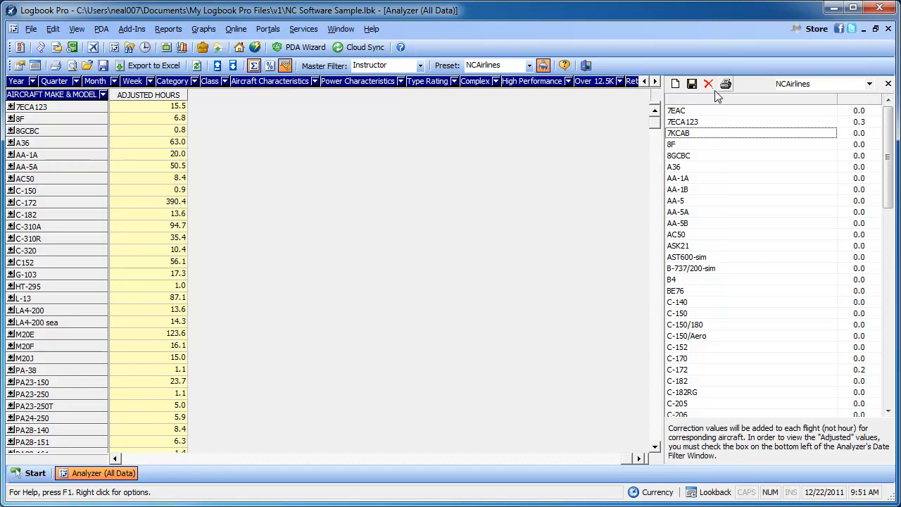
pyautogui.click(692, 84)
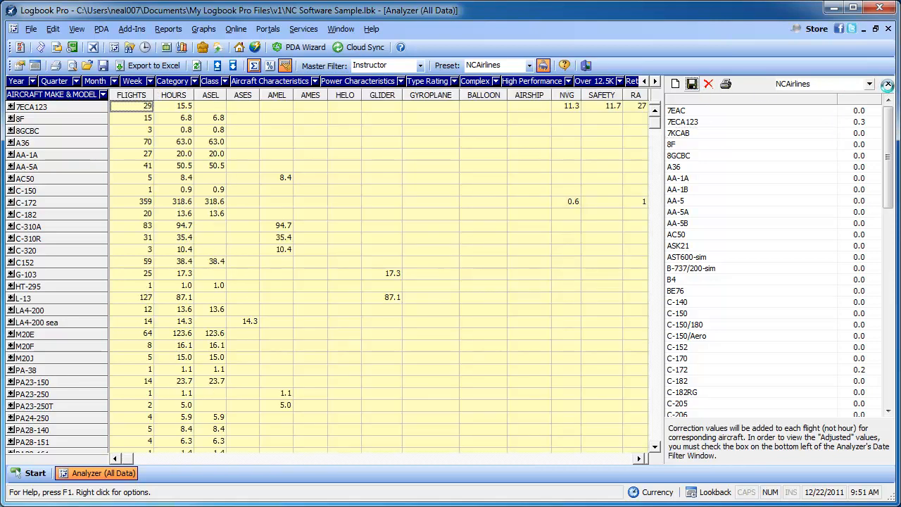
pyautogui.click(888, 84)
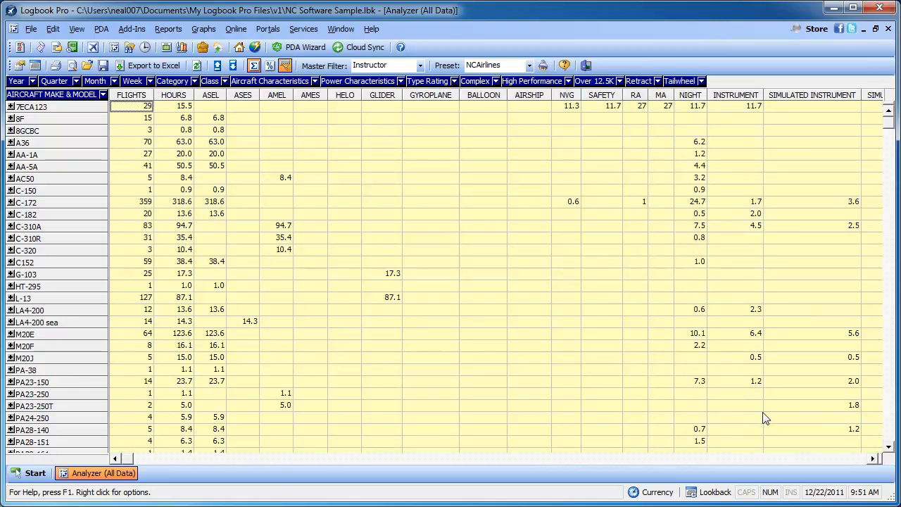
pyautogui.click(862, 460)
# Turn off the Analyzer's adjusted values.
pyautogui.click(76, 31)
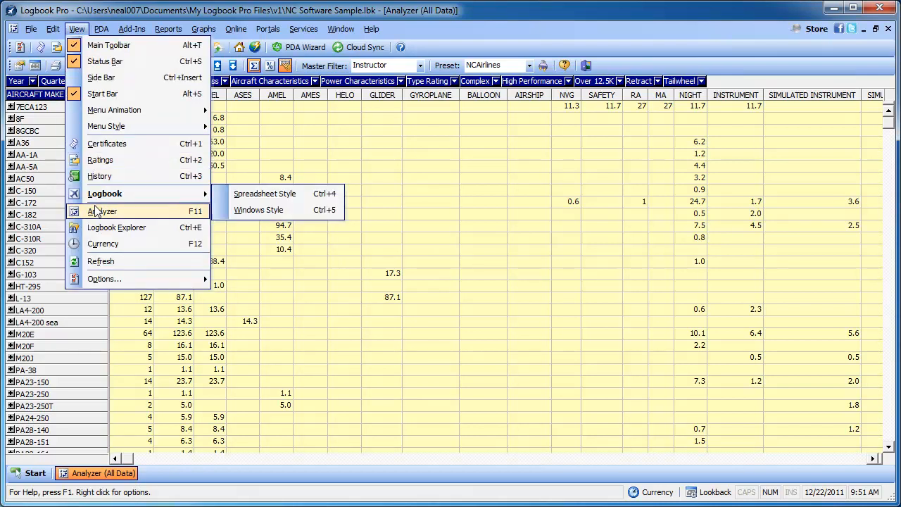
pyautogui.click(76, 31)
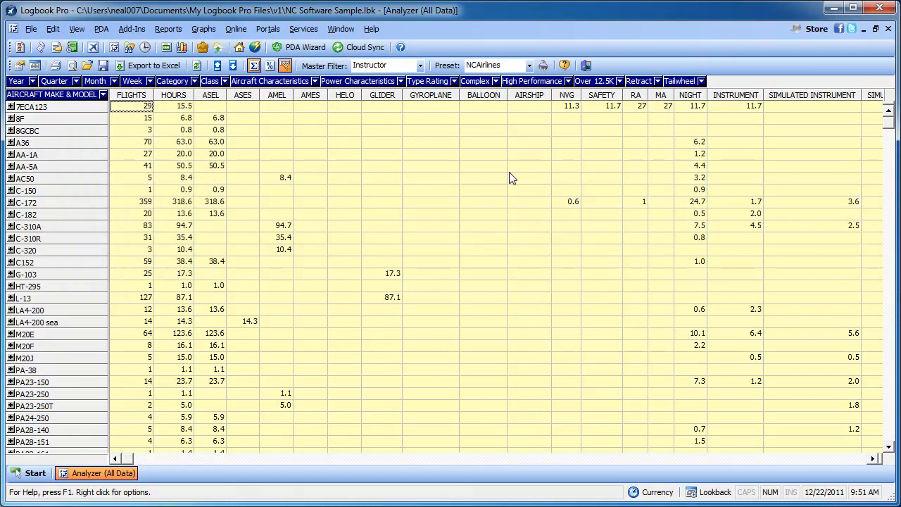
pyautogui.click(285, 65)
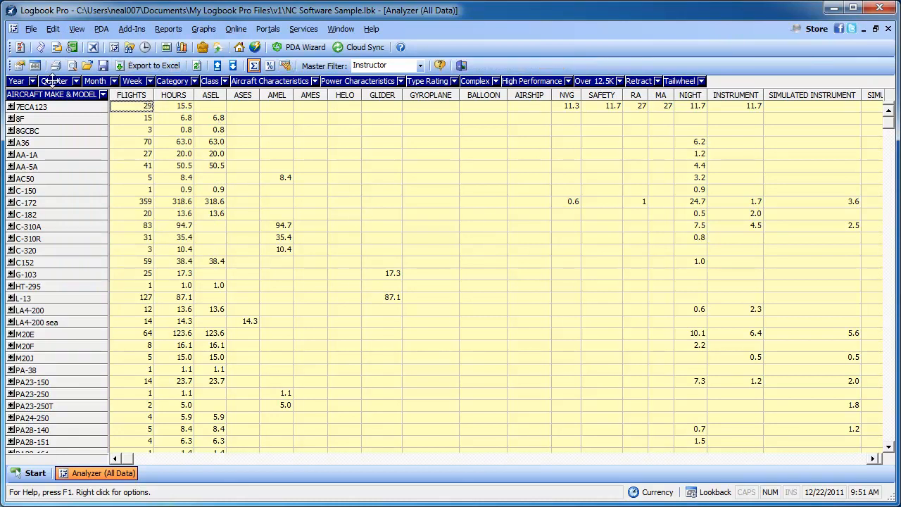
# Examine the choices in the Quarter, Month and Aircraft Make & Model filters without changing them.
pyautogui.click(76, 81)
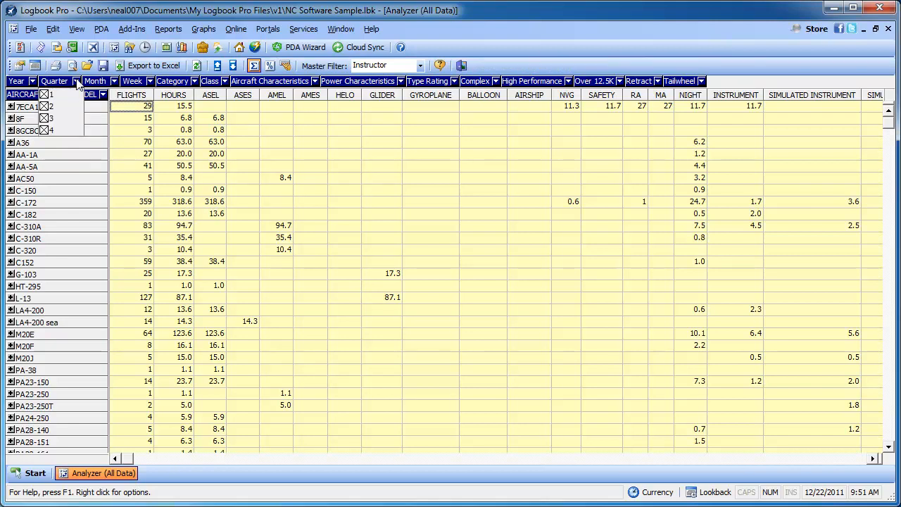
pyautogui.click(77, 81)
pyautogui.click(113, 81)
pyautogui.click(113, 81)
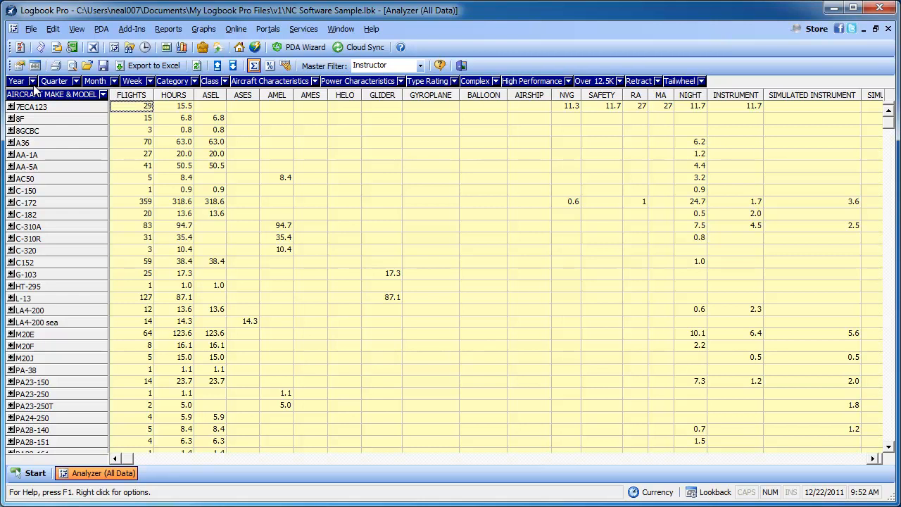
pyautogui.click(103, 95)
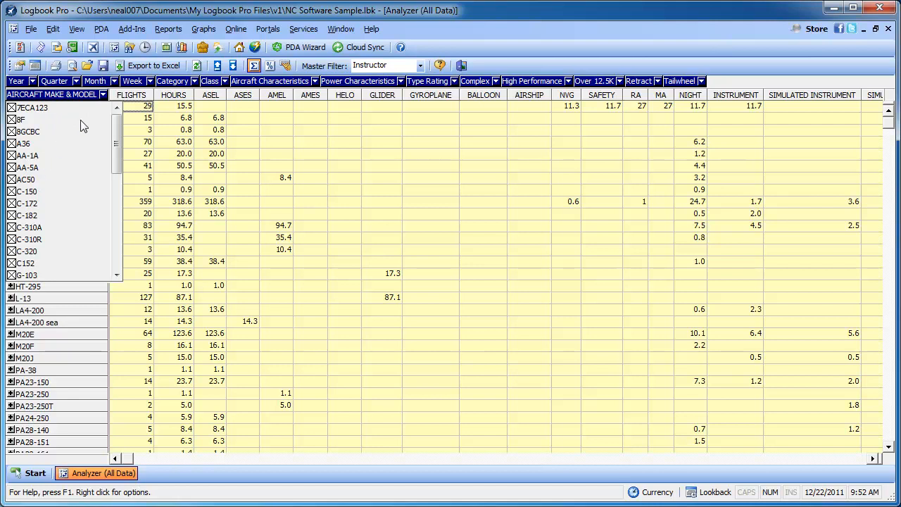
pyautogui.click(103, 97)
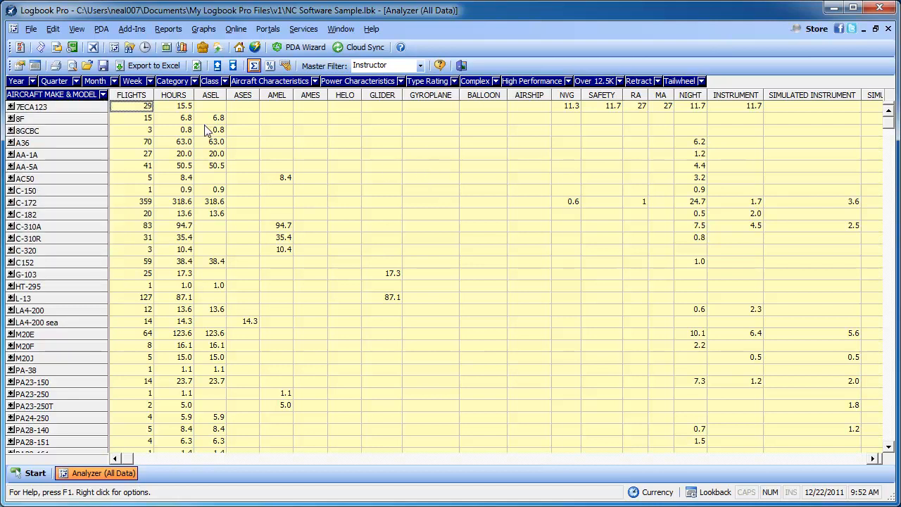
pyautogui.click(77, 29)
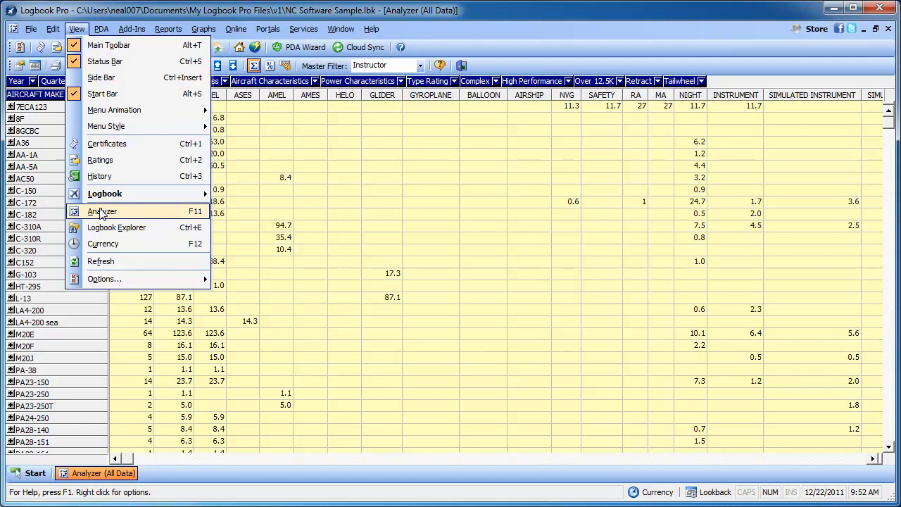
pyautogui.click(79, 30)
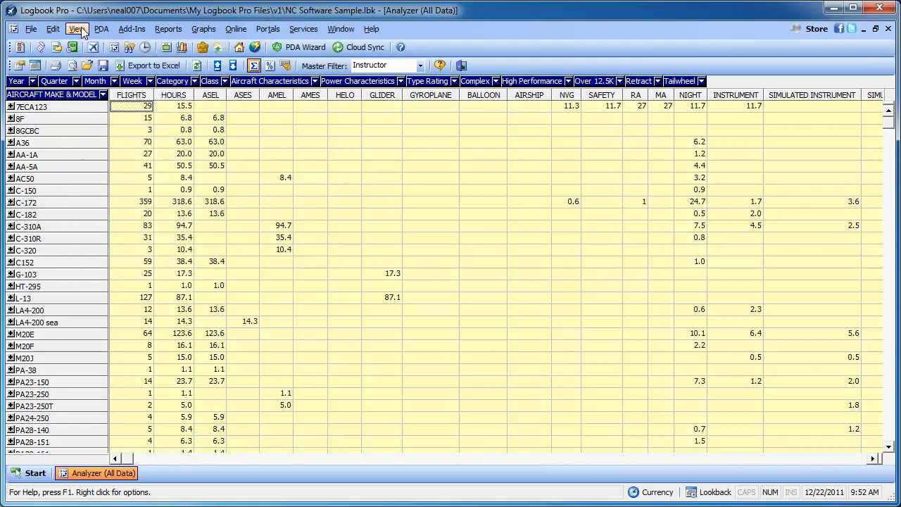